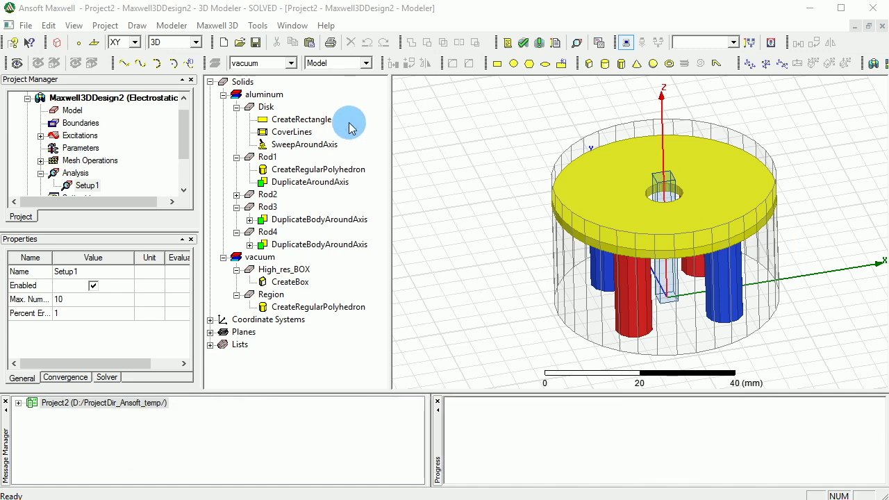
# Collapse the Disk, Rod1–Rod4 and vacuum group entries in the model history tree.
pyautogui.click(237, 107)
pyautogui.click(237, 120)
pyautogui.click(236, 132)
pyautogui.click(236, 132)
pyautogui.click(236, 144)
pyautogui.click(237, 157)
pyautogui.click(223, 169)
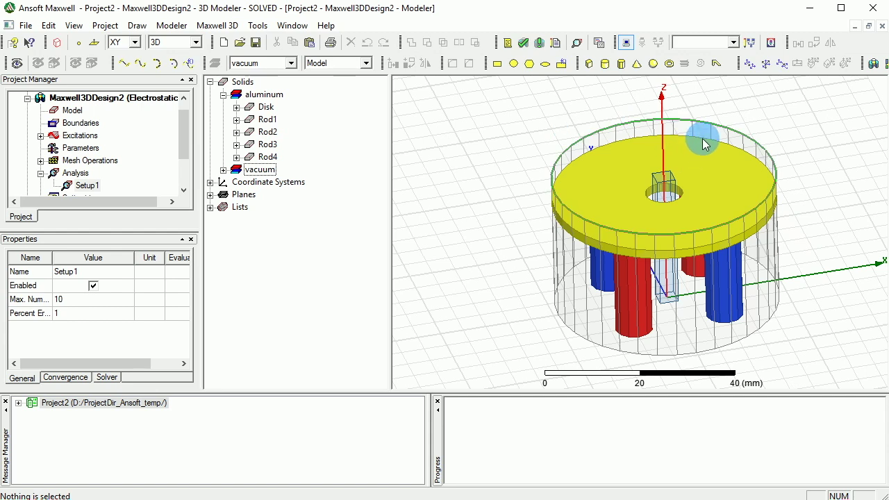
# Hide the surrounding vacuum Region from the active view.
pyautogui.click(842, 140)
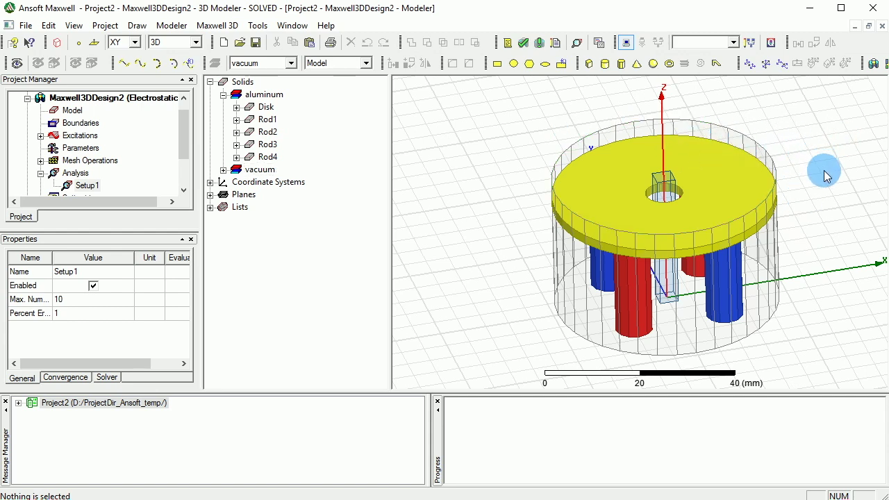
pyautogui.click(745, 139)
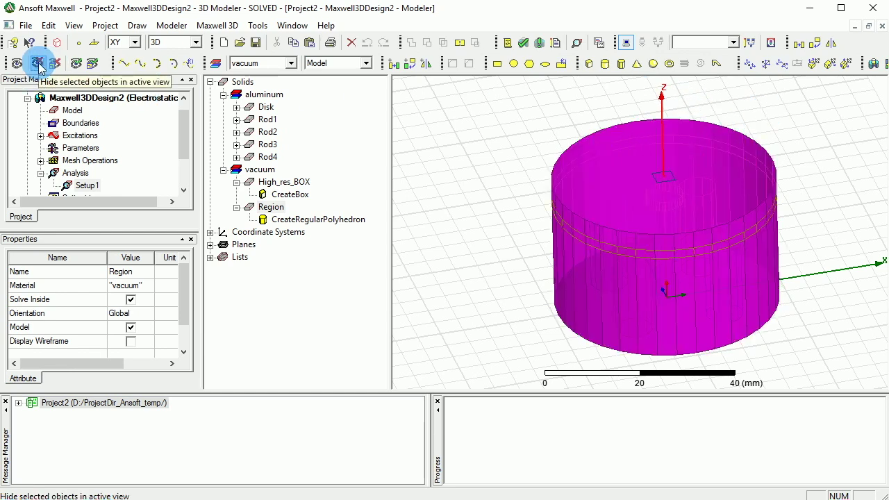
pyautogui.click(38, 64)
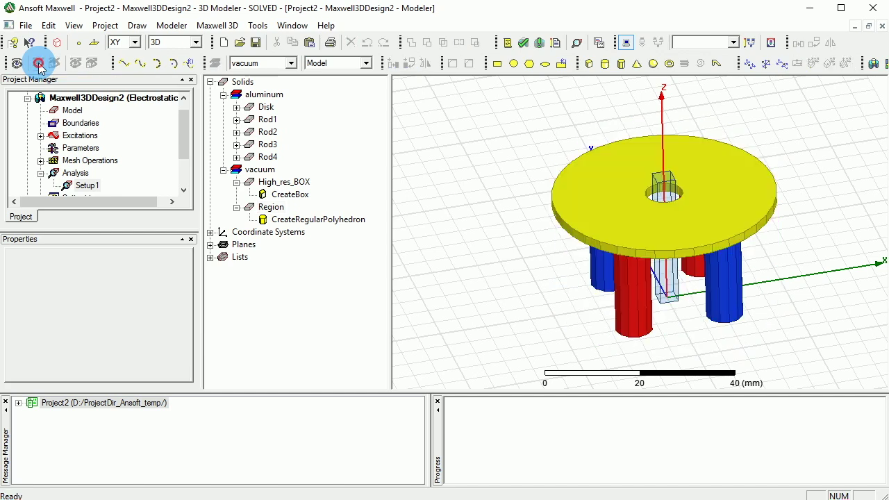
# Select all six remaining objects with Ctrl+A.
pyautogui.click(510, 218)
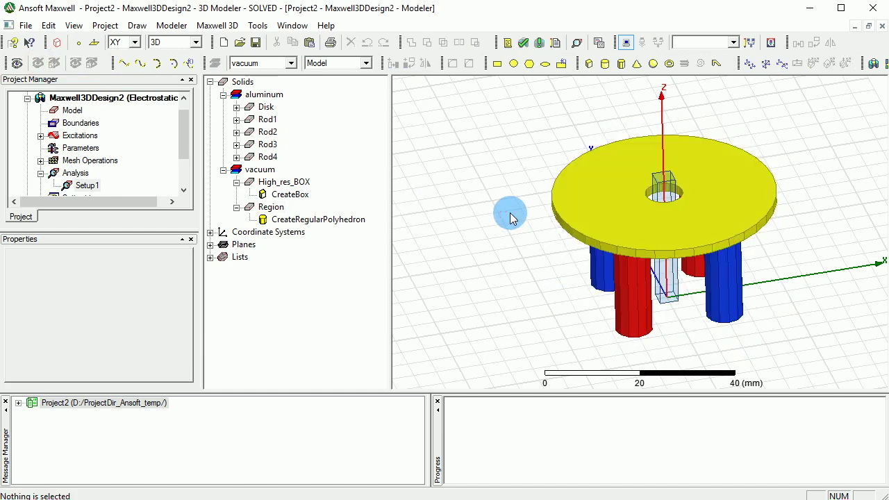
pyautogui.click(524, 221)
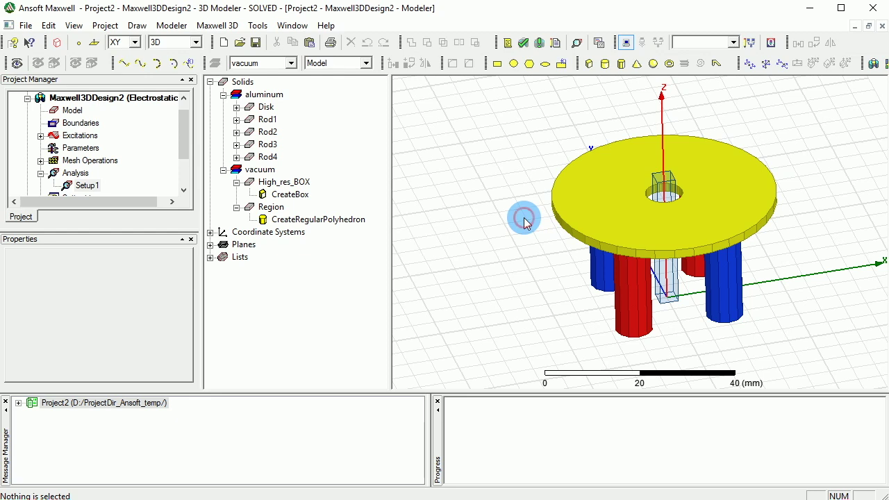
pyautogui.click(502, 226)
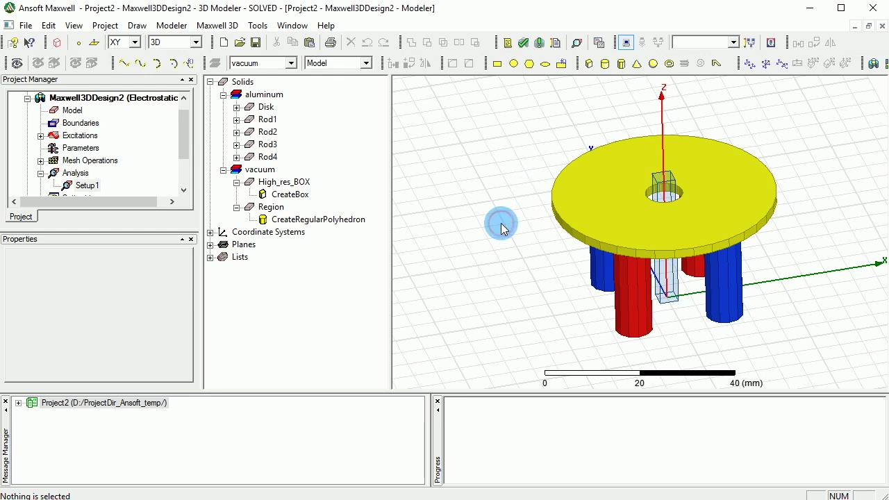
pyautogui.hotkey('ctrl', 'a')
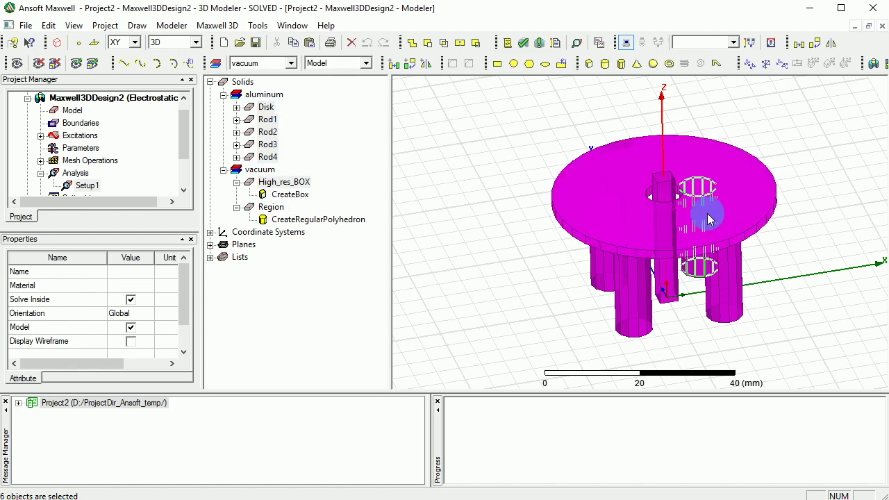
# Create a mesh plot of the selected objects named 'All'.
pyautogui.rightClick(727, 172)
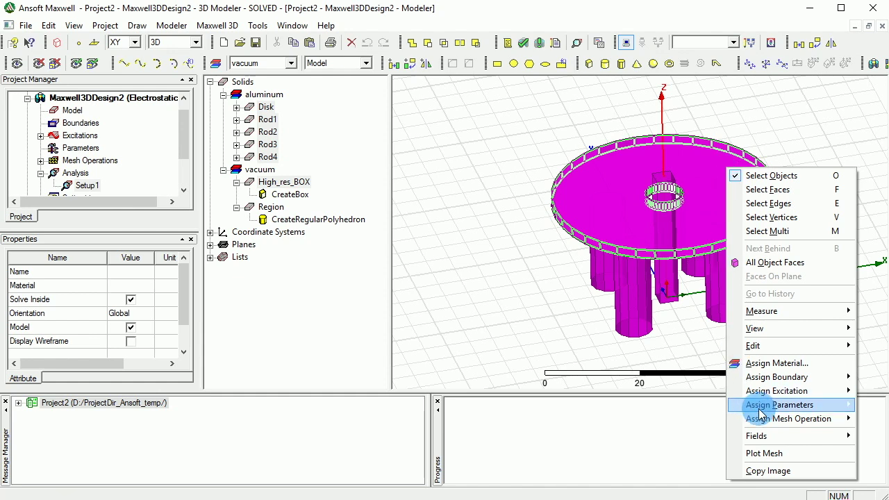
pyautogui.click(781, 454)
pyautogui.doubleClick(440, 201)
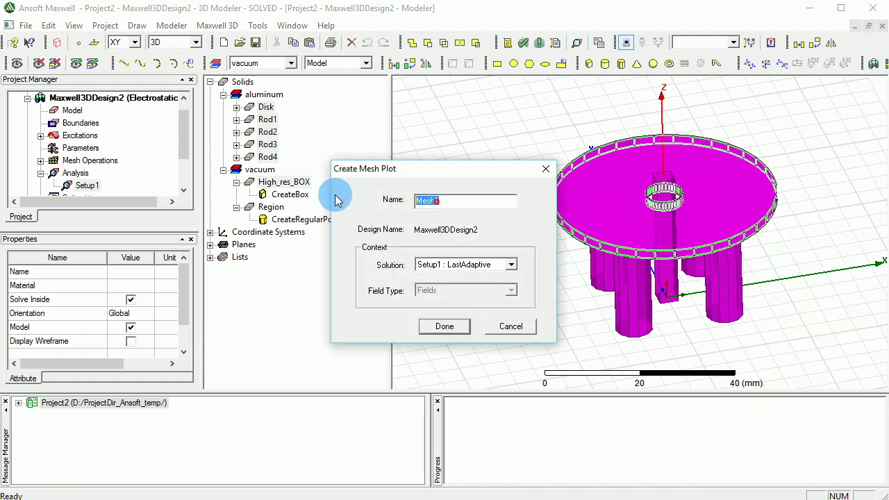
pyautogui.write('All')
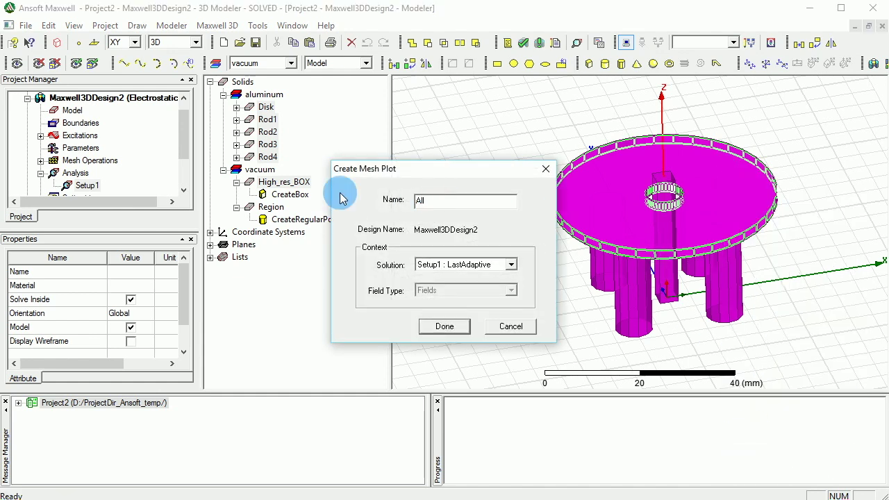
pyautogui.click(452, 325)
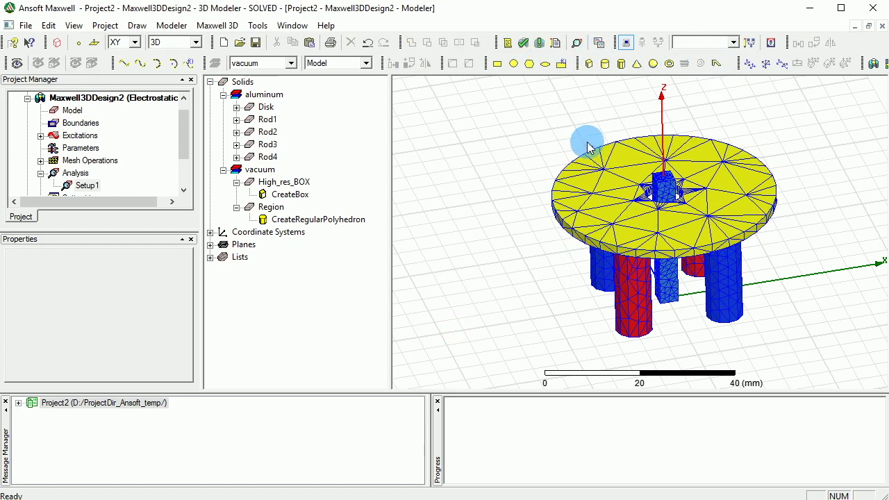
# Orbit and zoom around the mesh to inspect the disk-centre box and hole.
pyautogui.keyDown('alt'); pyautogui.moveTo(590, 145); pyautogui.dragTo(641, 223); pyautogui.keyUp('alt')
pyautogui.scroll(6, 641, 224)
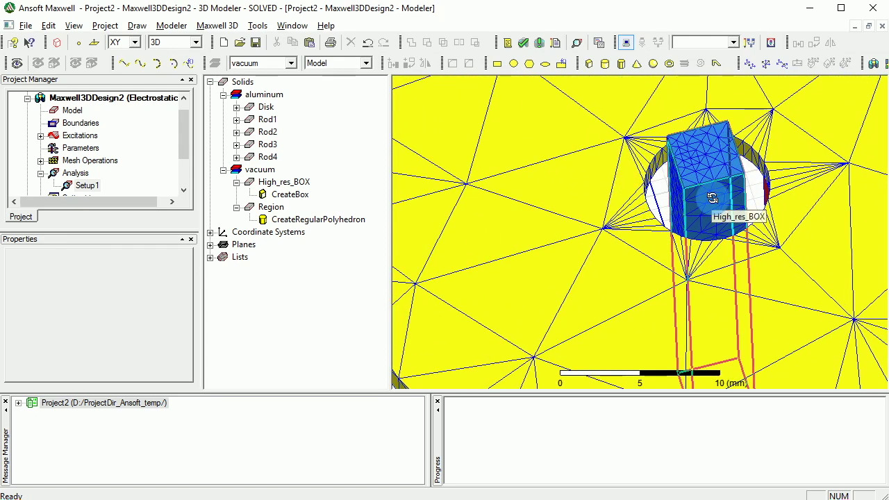
pyautogui.keyDown('alt'); pyautogui.moveTo(779, 197); pyautogui.dragTo(738, 178); pyautogui.keyUp('alt')
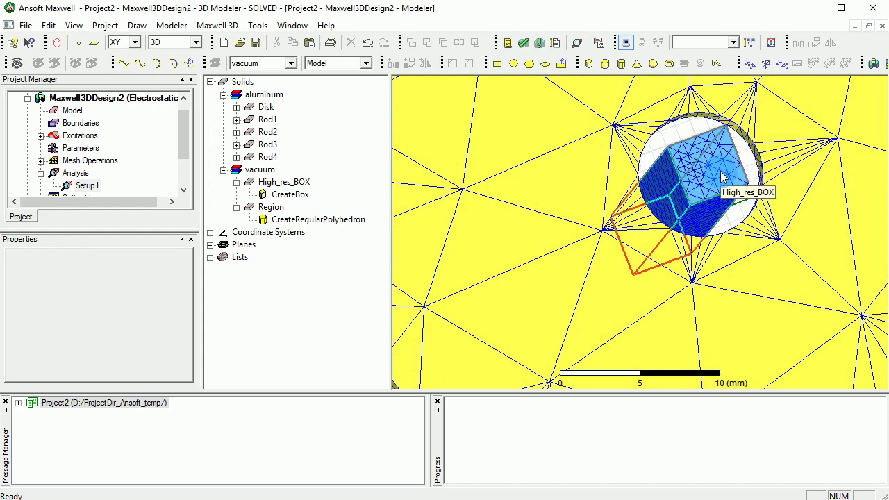
pyautogui.keyDown('alt'); pyautogui.moveTo(724, 222); pyautogui.dragTo(694, 354); pyautogui.keyUp('alt')
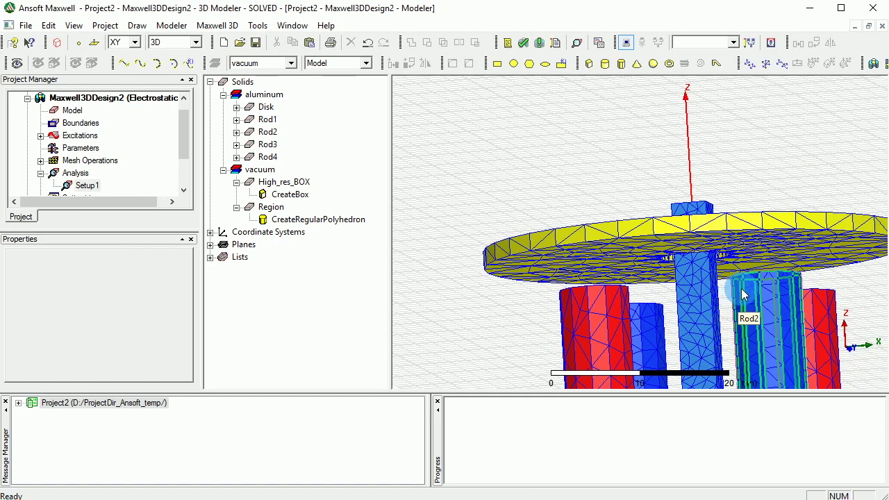
pyautogui.hotkey('ctrl', 'd')
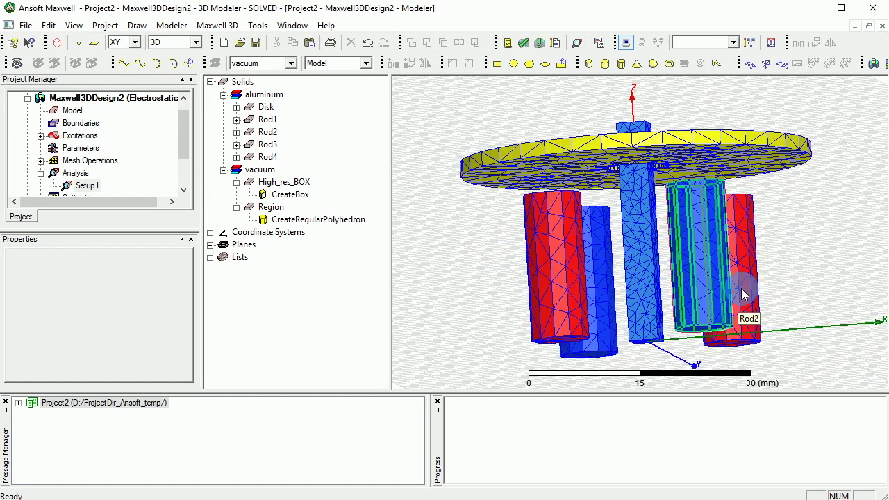
pyautogui.click(678, 254)
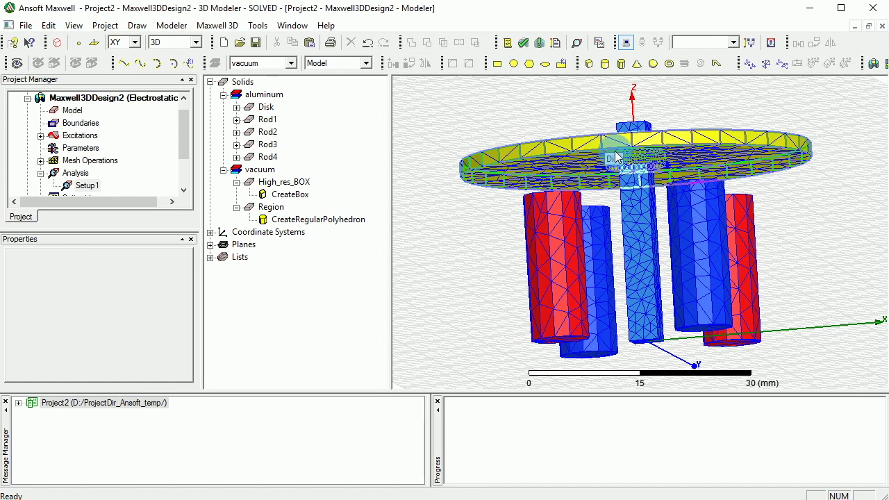
pyautogui.click(814, 220)
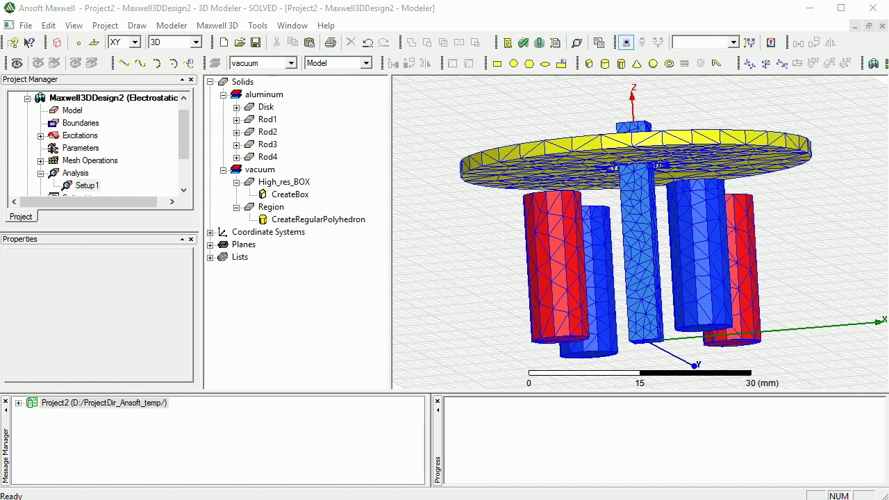
# Turn off Plot Visibility for the All mesh plot under Field Overlays > MeshPlots.
pyautogui.click(280, 183)
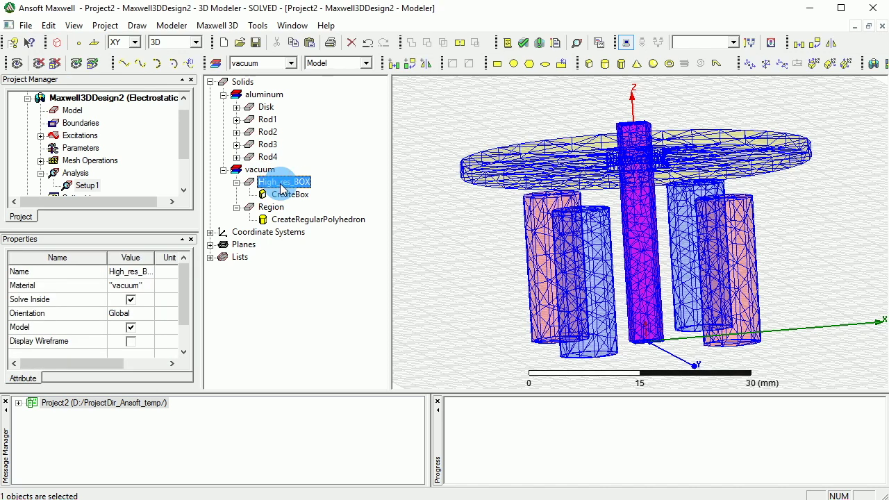
pyautogui.moveTo(185, 132); pyautogui.dragTo(182, 178)
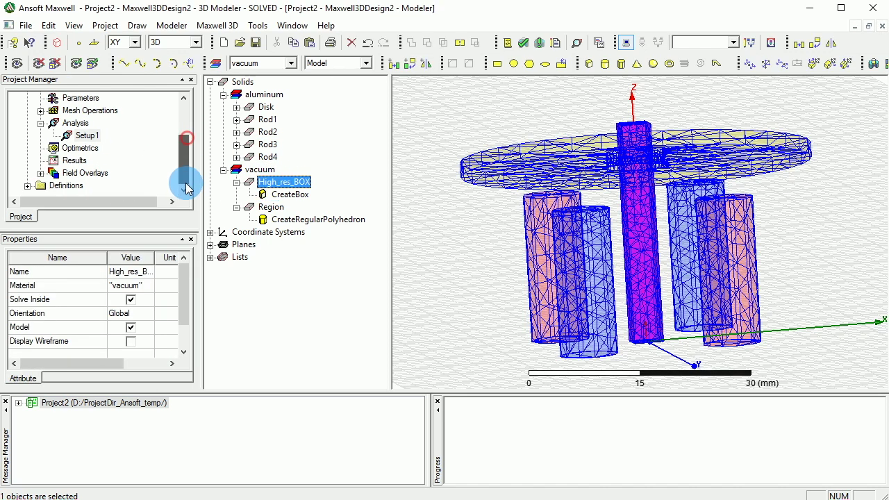
pyautogui.click(40, 173)
pyautogui.click(93, 185)
pyautogui.click(53, 185)
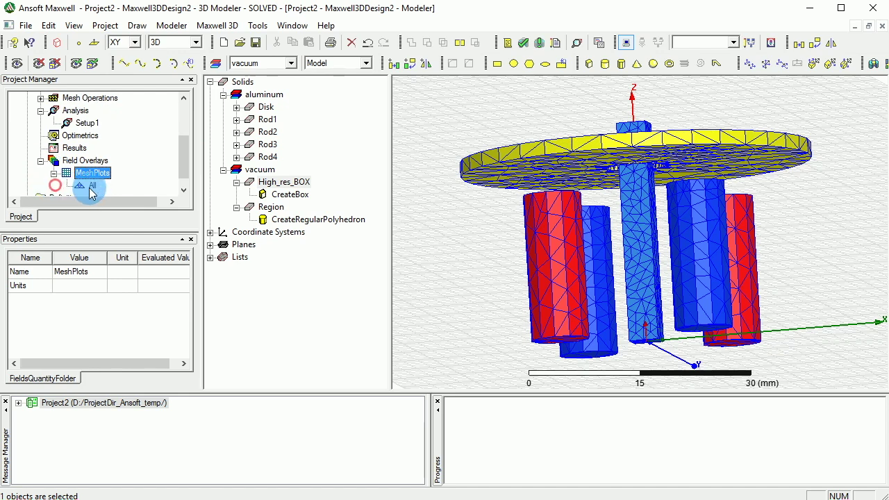
pyautogui.click(91, 186)
pyautogui.rightClick(91, 186)
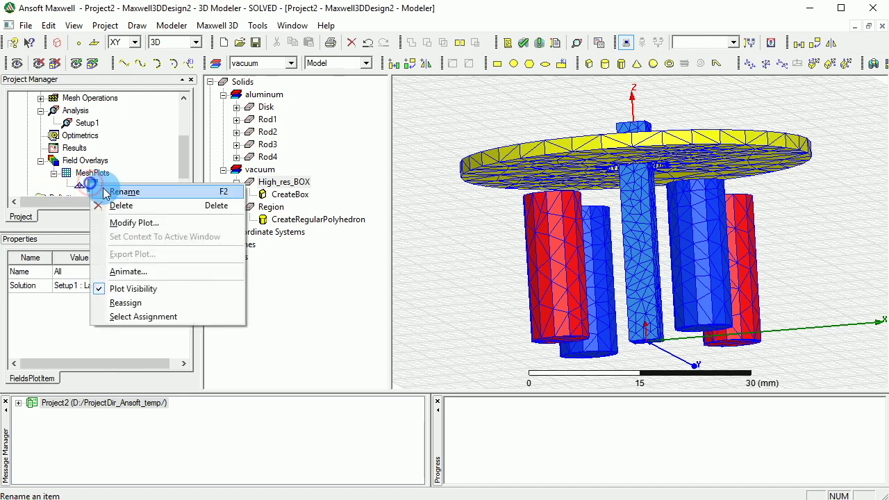
pyautogui.click(106, 289)
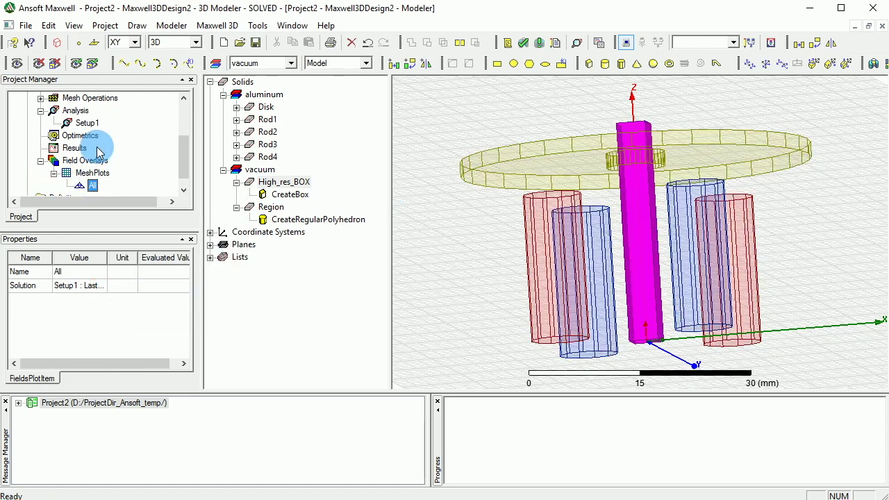
pyautogui.click(54, 173)
pyautogui.click(40, 160)
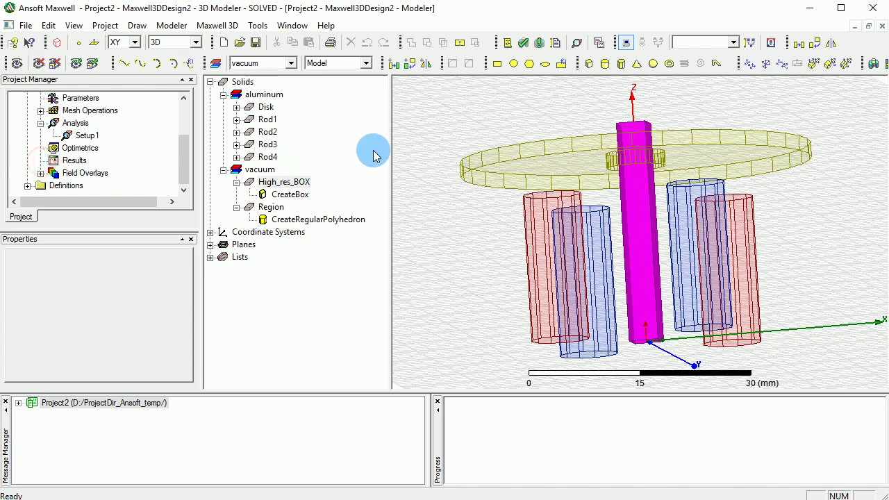
pyautogui.click(482, 128)
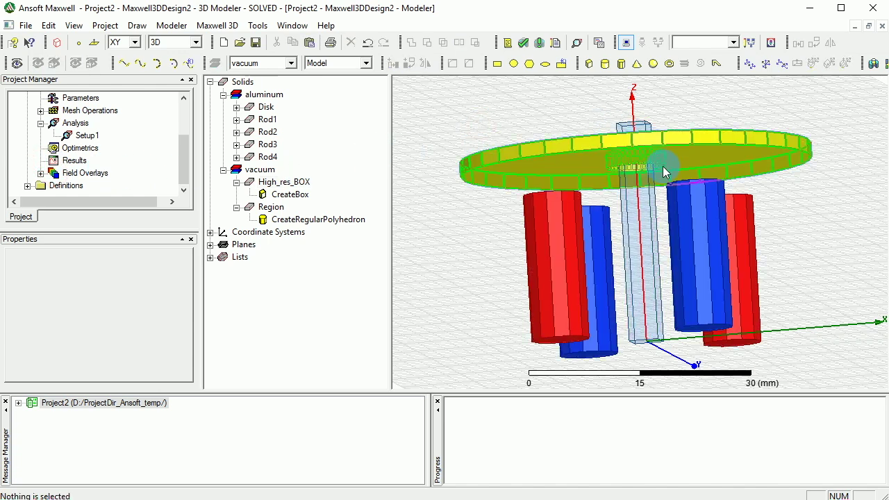
pyautogui.keyDown('alt'); pyautogui.moveTo(681, 192); pyautogui.dragTo(673, 243); pyautogui.keyUp('alt')
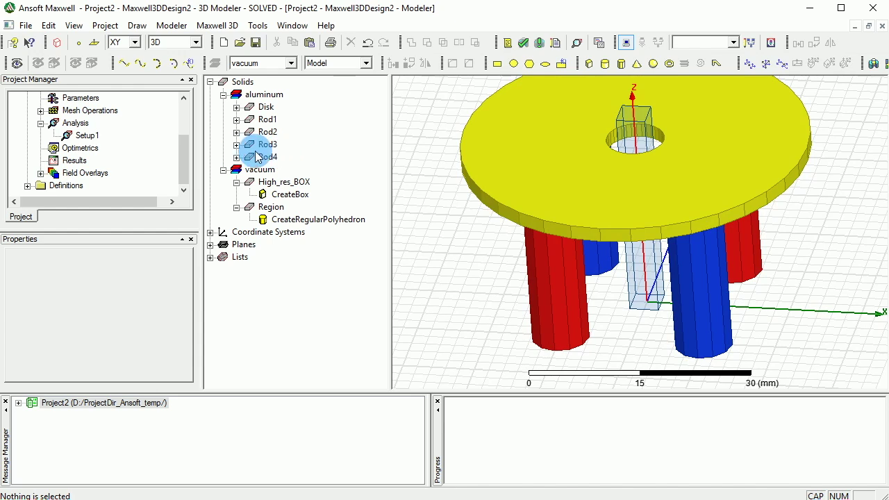
# Plot Mag_E on the High_res_BOX surface only, legend 3.5747e+001 to 1.1154e+003 V/m.
pyautogui.click(281, 182)
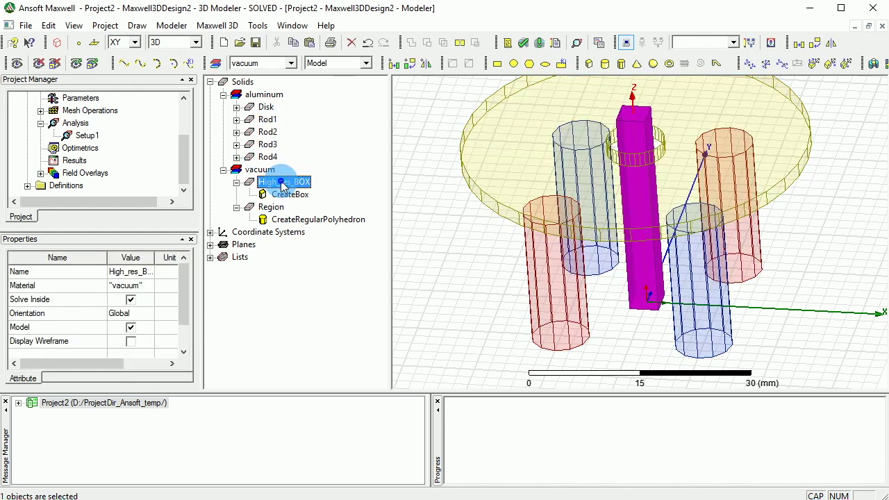
pyautogui.rightClick(282, 183)
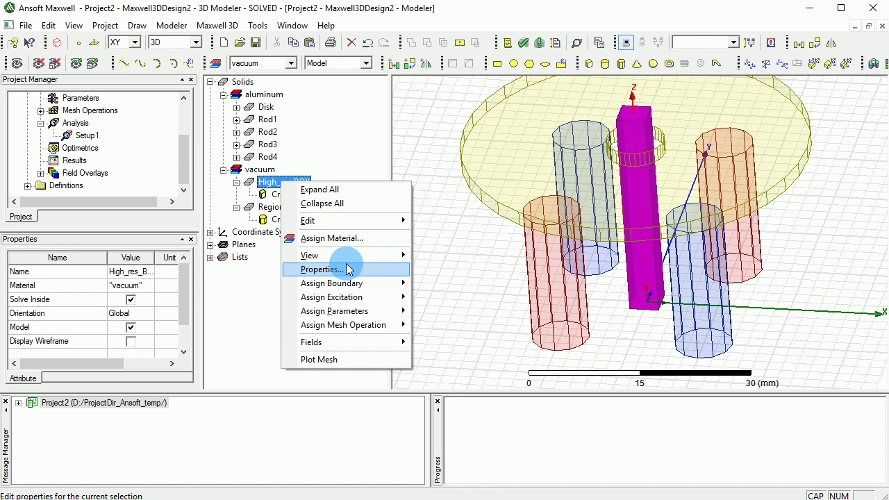
pyautogui.click(344, 342)
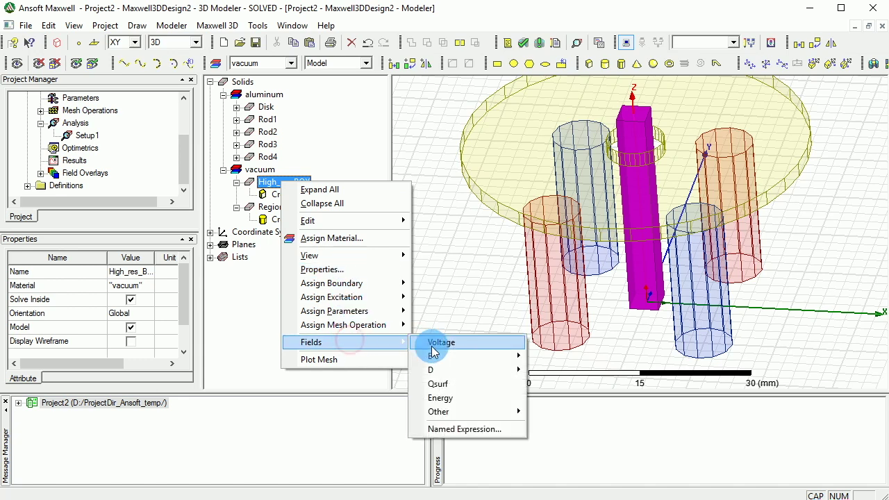
pyautogui.moveTo(435, 355)
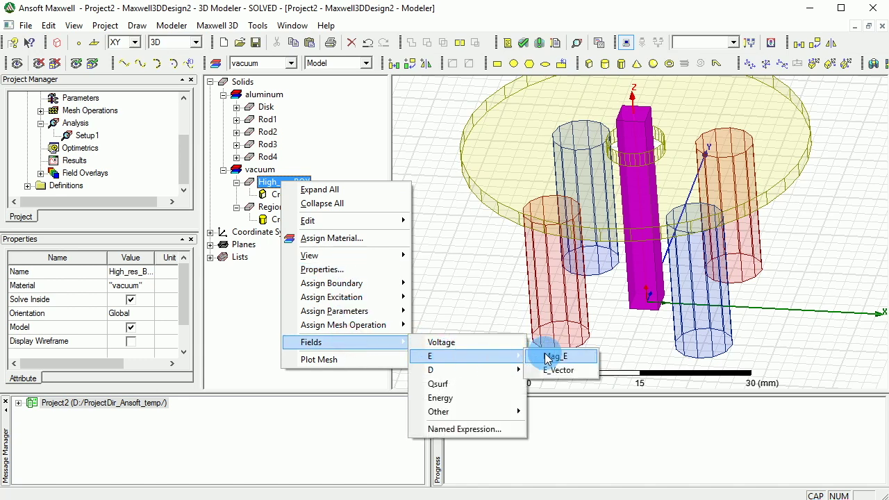
pyautogui.click(547, 357)
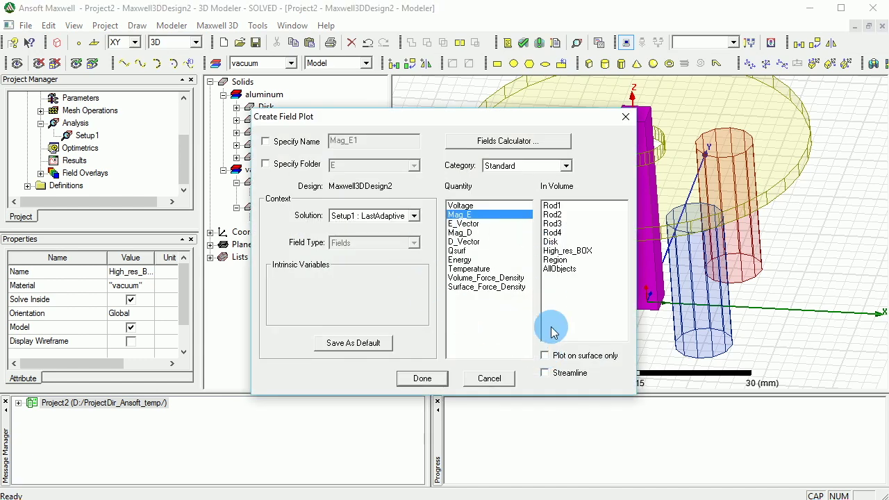
pyautogui.click(558, 355)
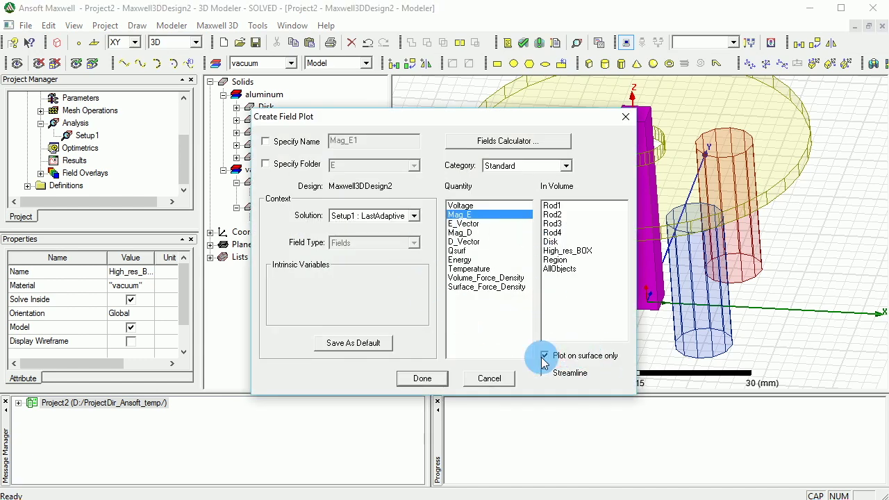
pyautogui.click(429, 384)
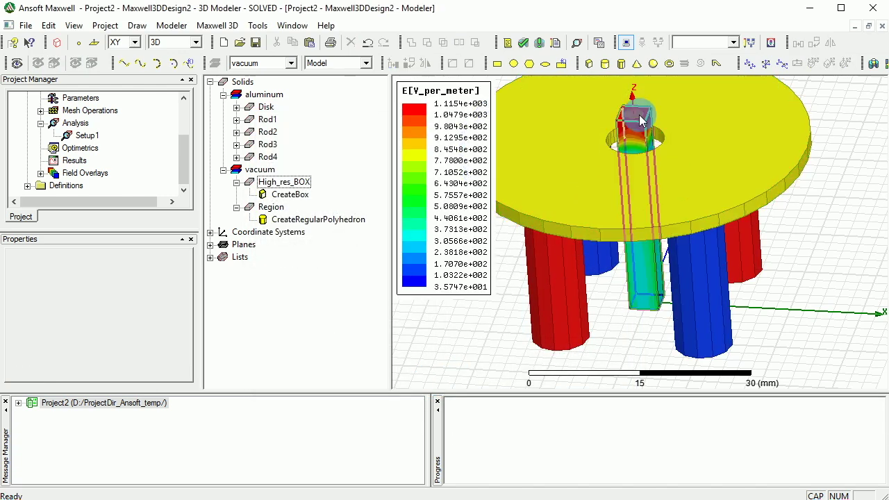
# Zoom and tilt the view to inspect the Mag_E1 surface plot.
pyautogui.scroll(3, 639, 119)
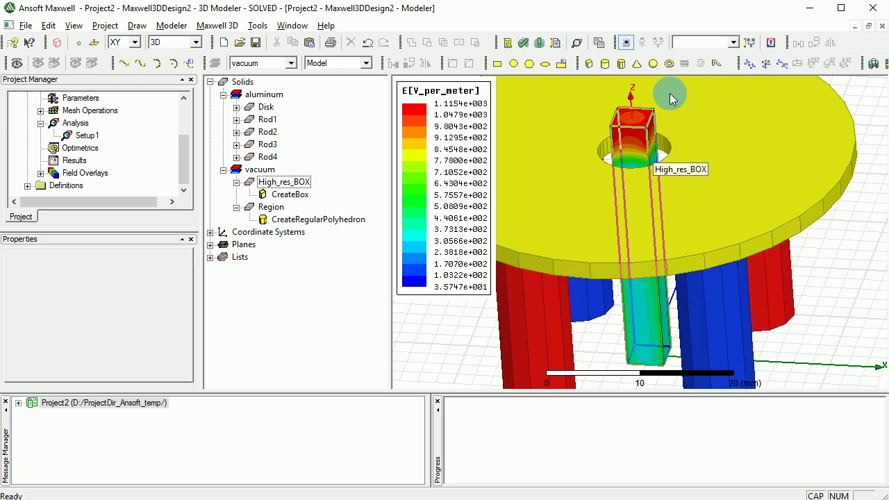
pyautogui.click(845, 229)
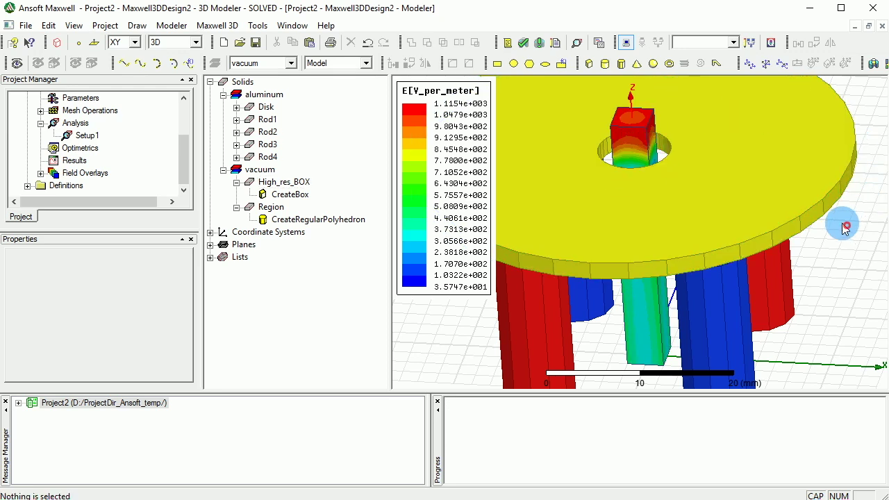
pyautogui.scroll(-2, 845, 229)
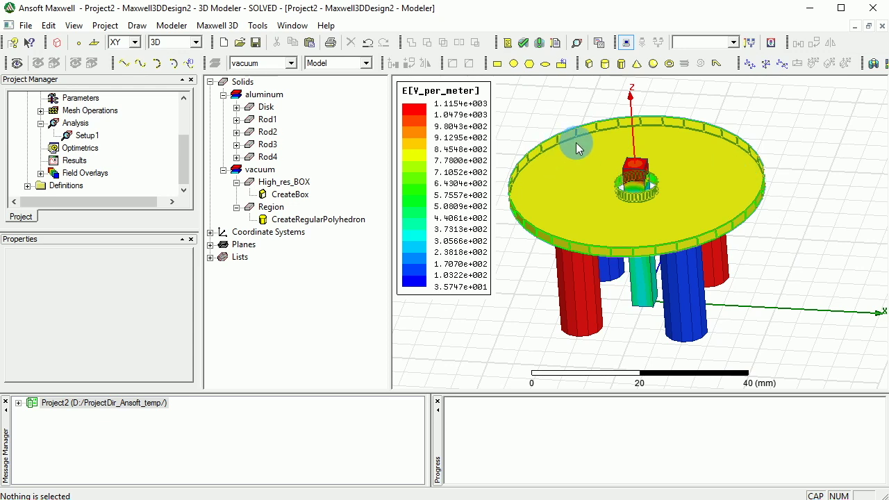
pyautogui.scroll(3, 571, 109)
pyautogui.keyDown('alt'); pyautogui.moveTo(633, 182); pyautogui.dragTo(639, 236); pyautogui.keyUp('alt')
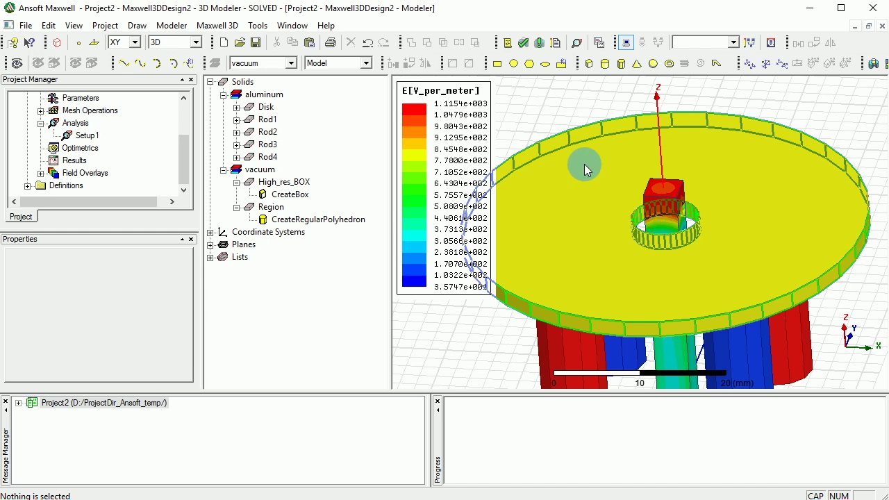
# Expand Field Overlays > E in the Project Manager to reveal Mag_E1.
pyautogui.click(40, 173)
pyautogui.doubleClick(61, 184)
pyautogui.click(93, 186)
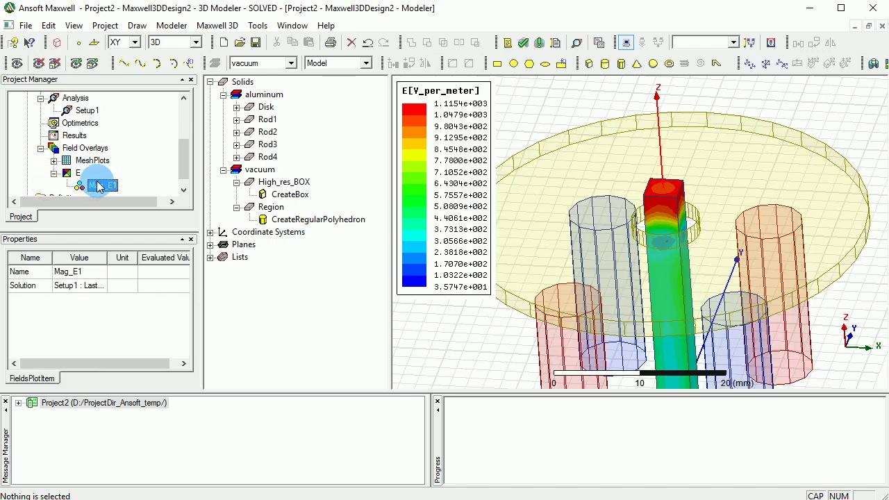
pyautogui.rightClick(104, 189)
pyautogui.click(68, 177)
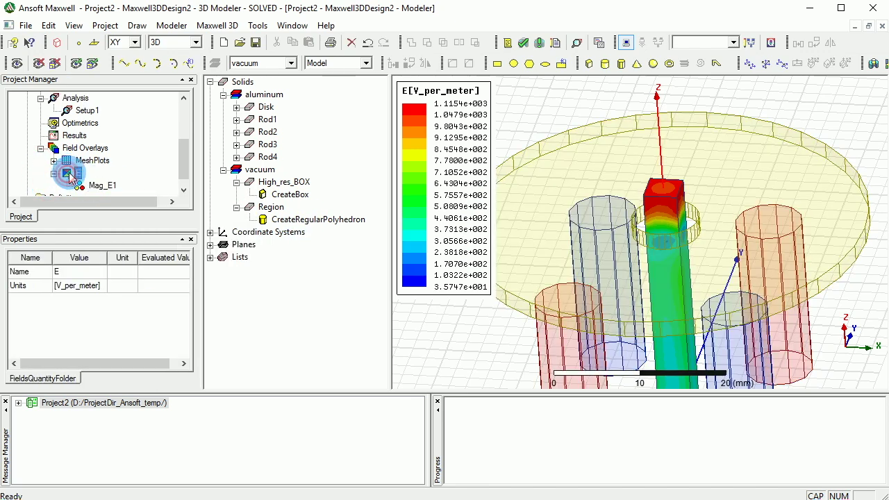
pyautogui.rightClick(69, 175)
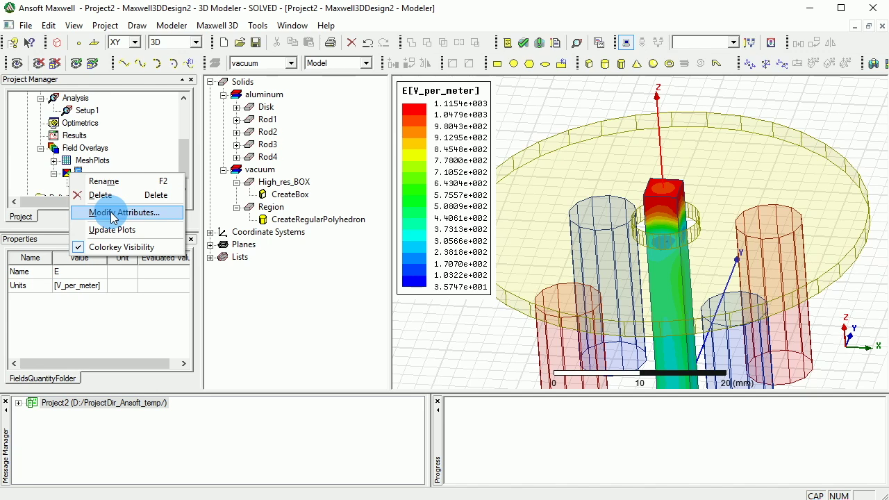
pyautogui.click(113, 215)
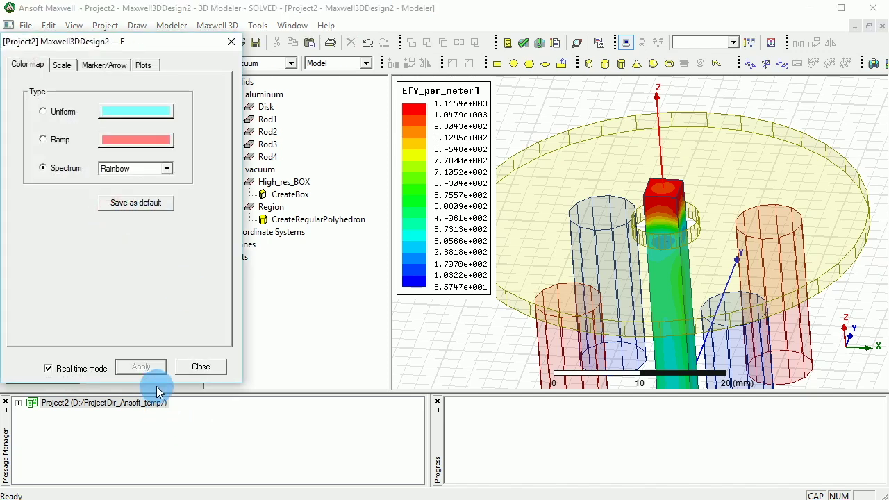
pyautogui.click(187, 367)
pyautogui.rightClick(94, 186)
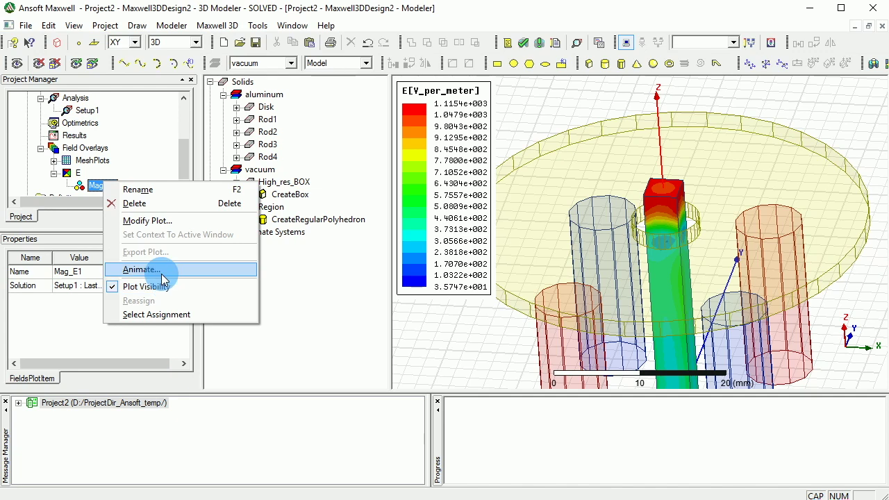
pyautogui.click(147, 221)
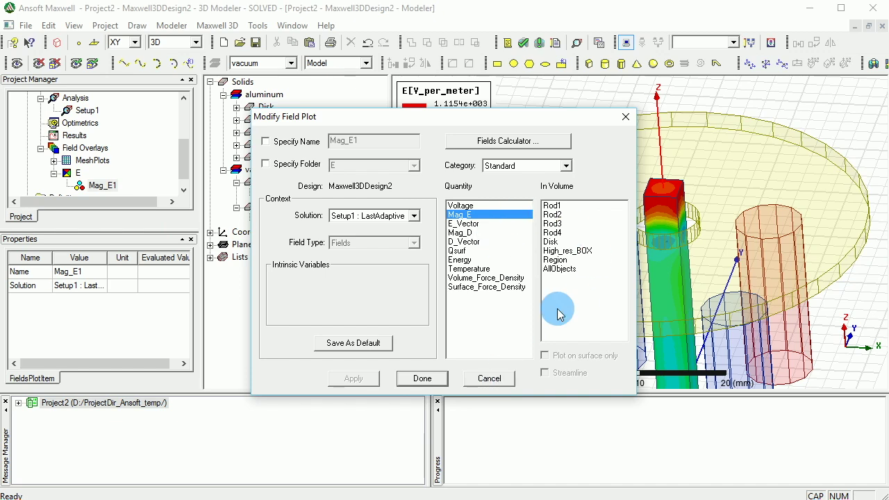
# Hide the Mag_E1 field plot by unticking its Plot Visibility.
pyautogui.click(488, 379)
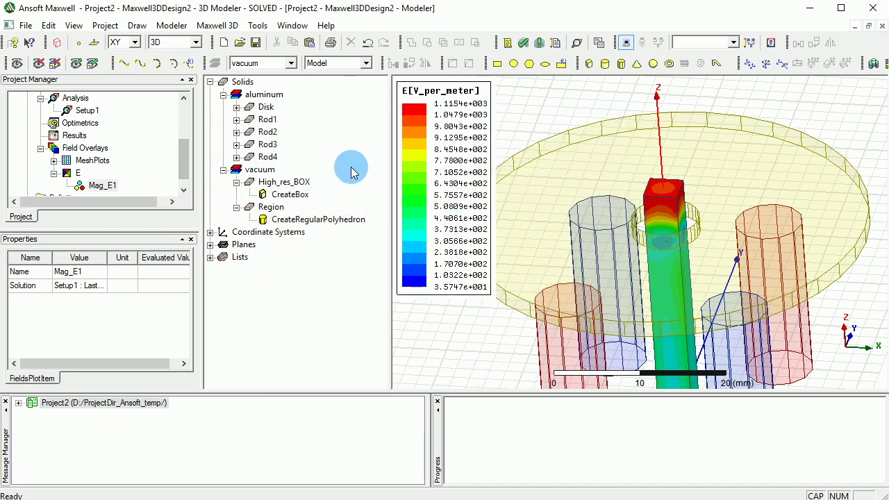
pyautogui.click(277, 182)
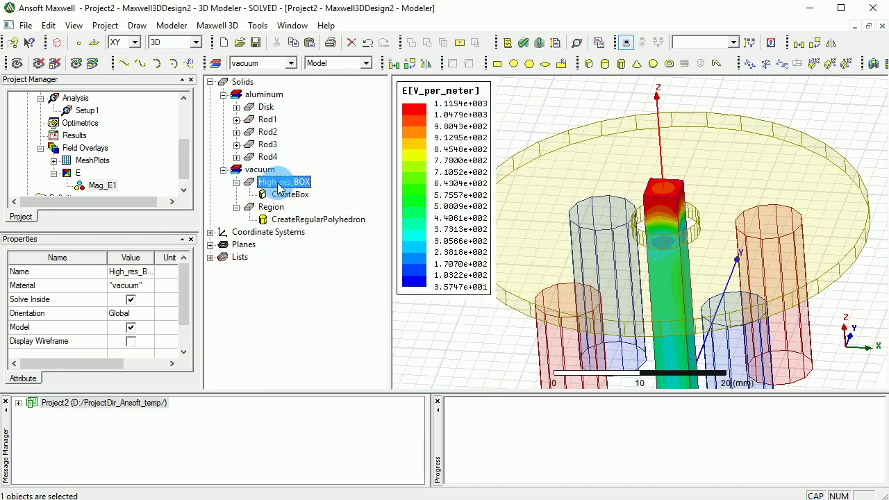
pyautogui.rightClick(100, 186)
pyautogui.click(152, 293)
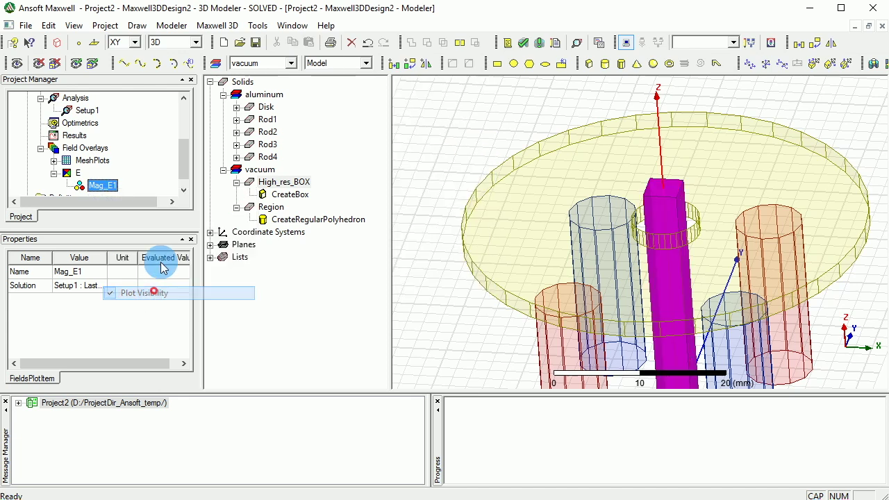
# Create a volume Mag_E2 plot on High_res_BOX with surface-only left unchecked.
pyautogui.rightClick(297, 181)
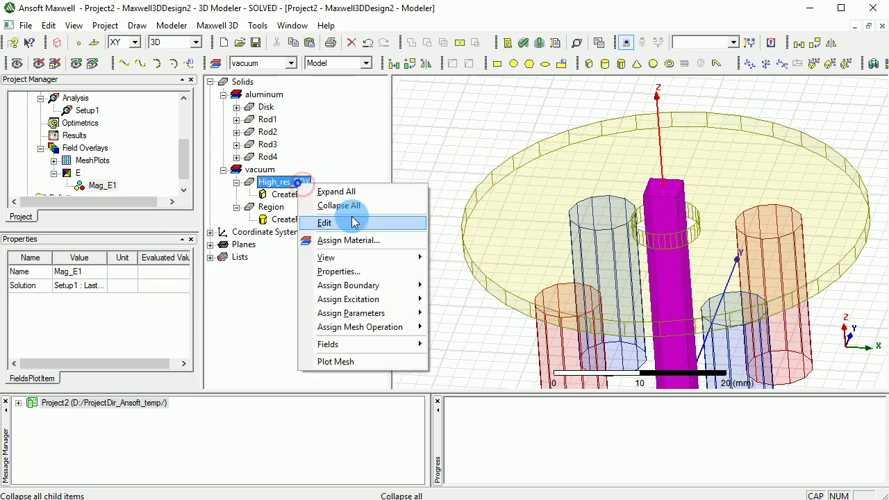
pyautogui.moveTo(398, 348)
pyautogui.moveTo(531, 359)
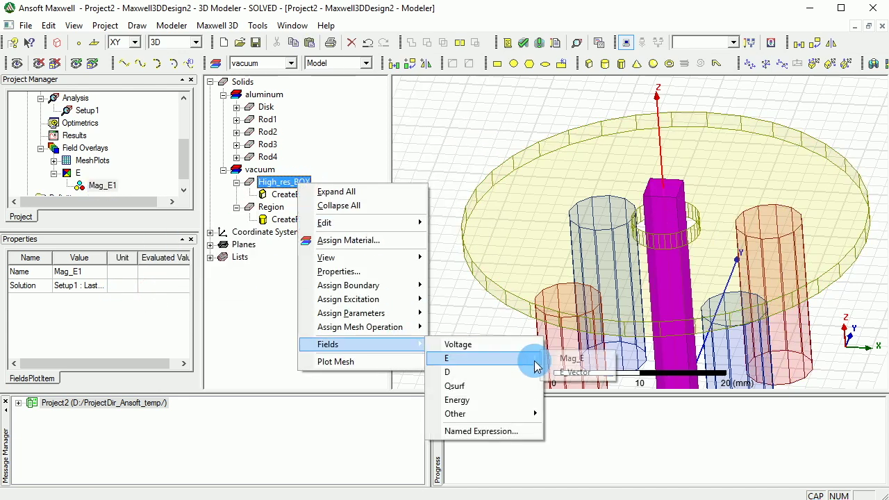
pyautogui.click(598, 362)
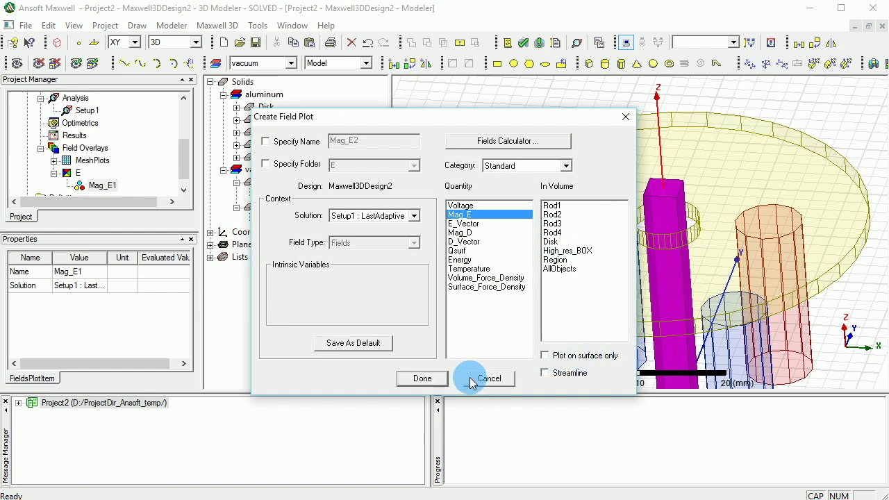
pyautogui.click(421, 378)
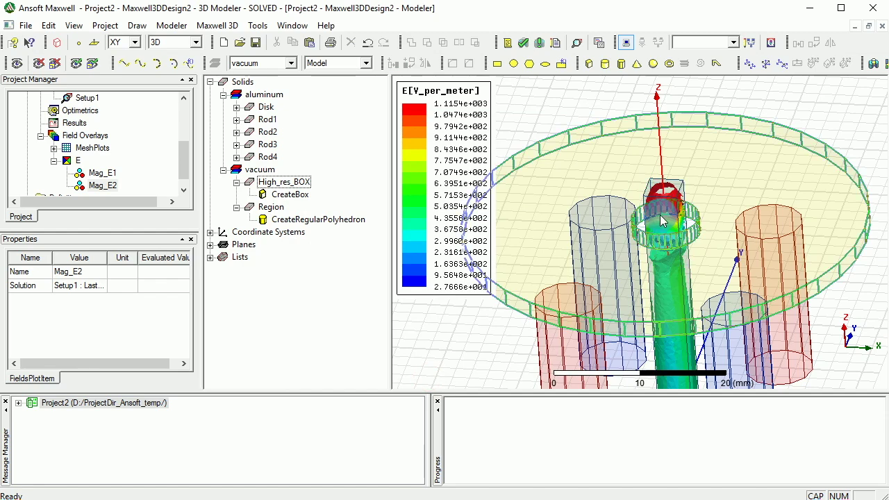
# Zoom and orbit around the Mag_E2 volume plot, selecting then deselecting it.
pyautogui.scroll(4, 719, 216)
pyautogui.scroll(2, 719, 216)
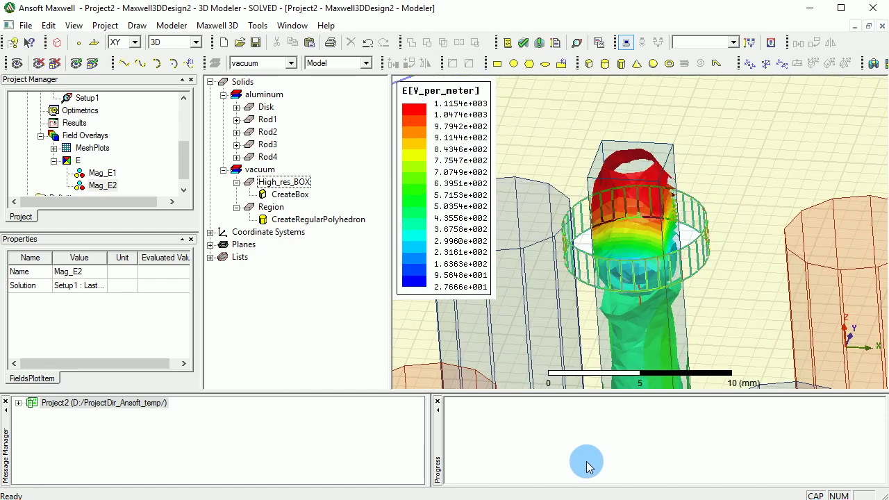
pyautogui.keyDown('alt'); pyautogui.moveTo(865, 389); pyautogui.dragTo(419, 369); pyautogui.keyUp('alt')
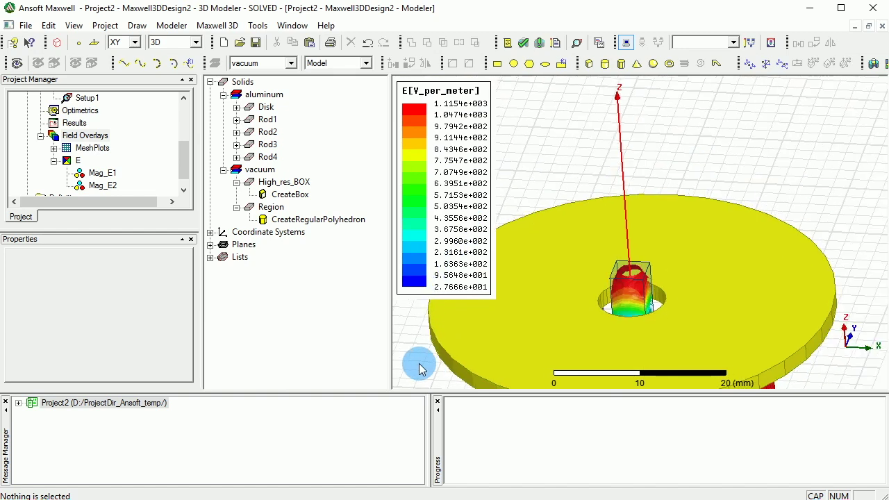
pyautogui.click(111, 186)
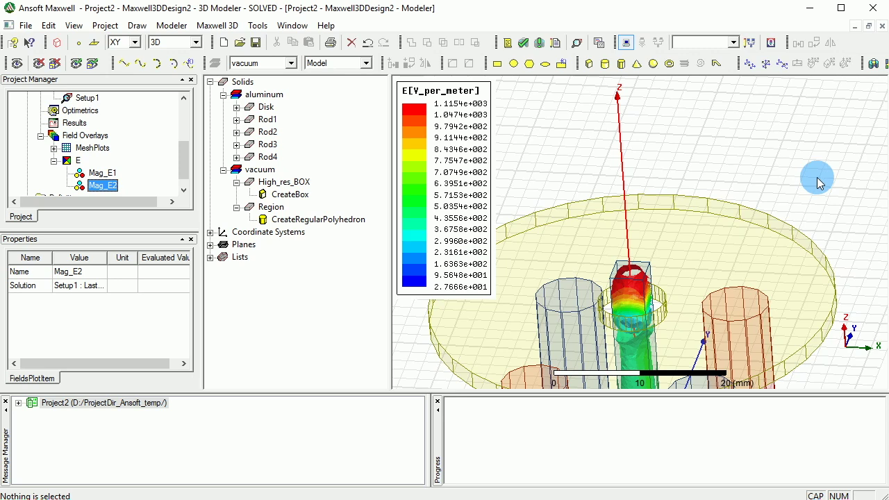
pyautogui.keyDown('alt'); pyautogui.moveTo(750, 180); pyautogui.dragTo(750, 151); pyautogui.keyUp('alt')
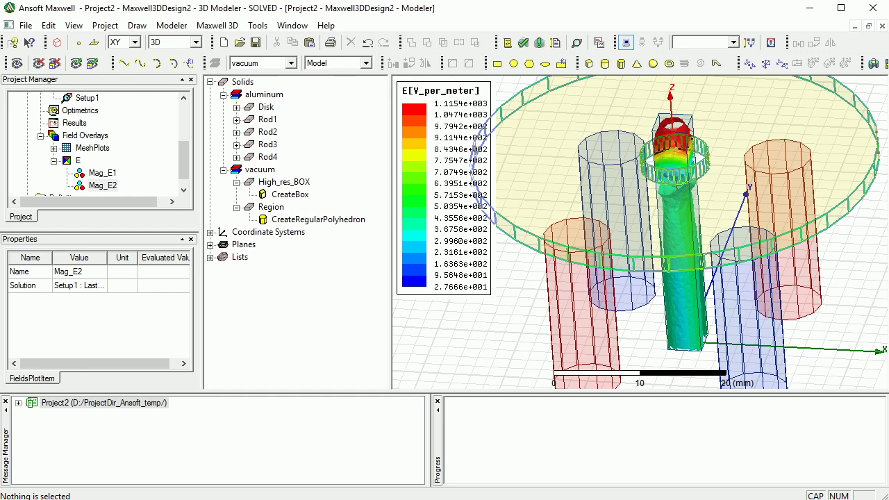
pyautogui.click(882, 361)
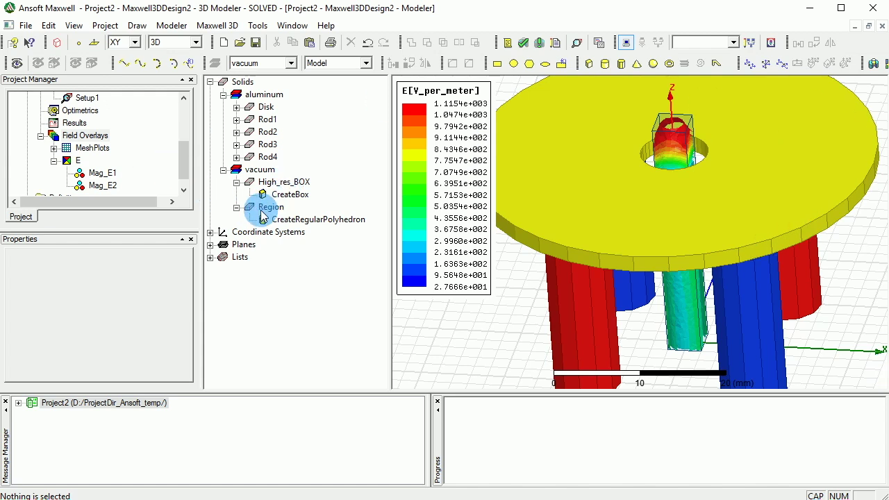
# Select the Global:XY plane under Coordinate Systems in the model tree.
pyautogui.click(210, 232)
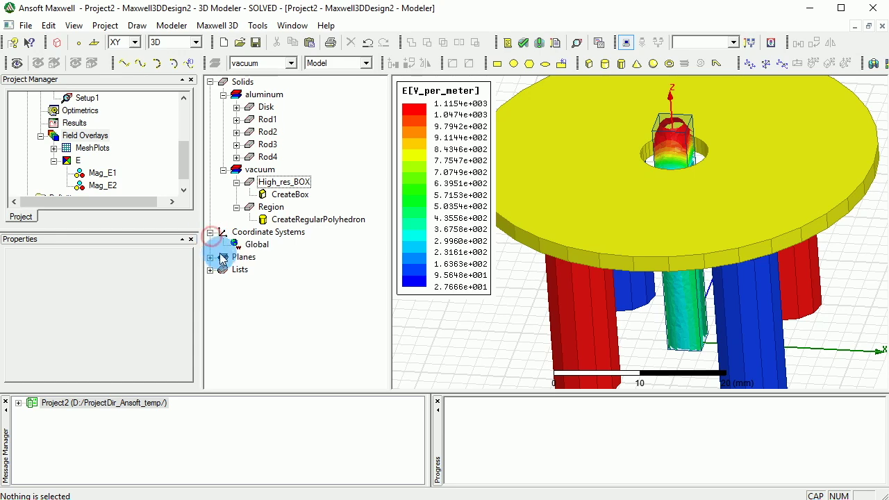
pyautogui.click(211, 257)
pyautogui.click(263, 271)
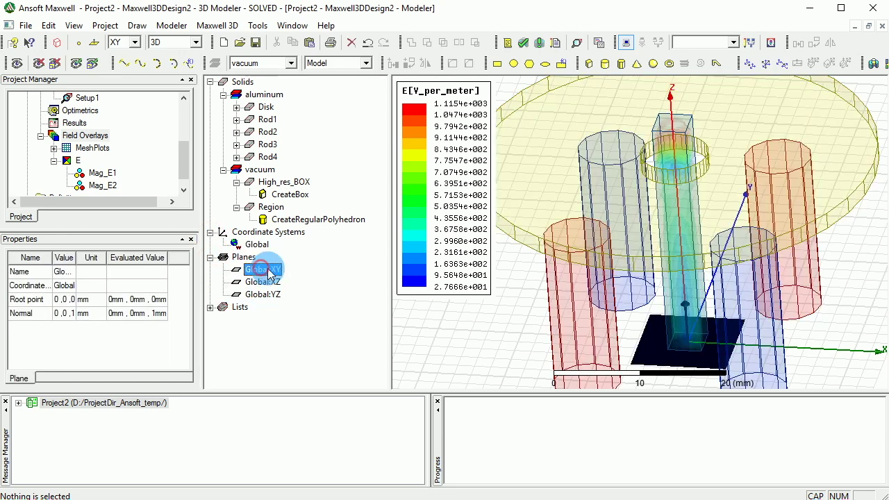
pyautogui.scroll(-8, 691, 345)
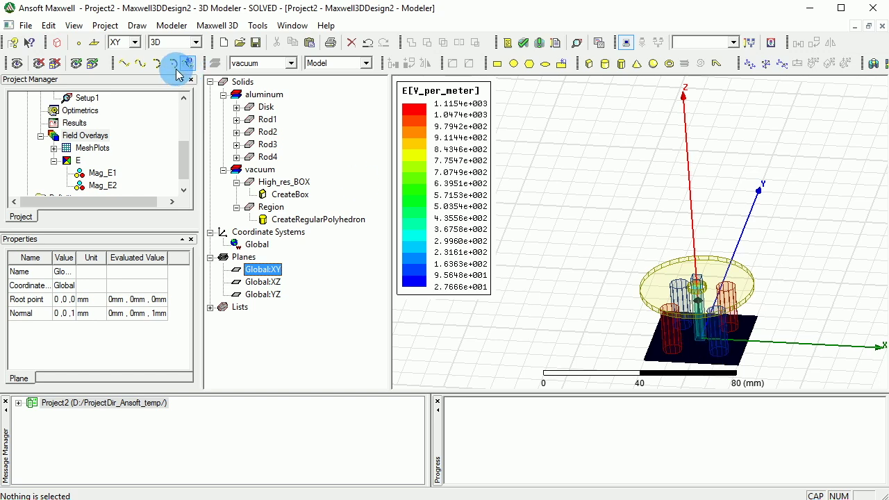
# Start a new Voltage field plot via Maxwell 3D > Fields > Fields > Voltage.
pyautogui.click(217, 25)
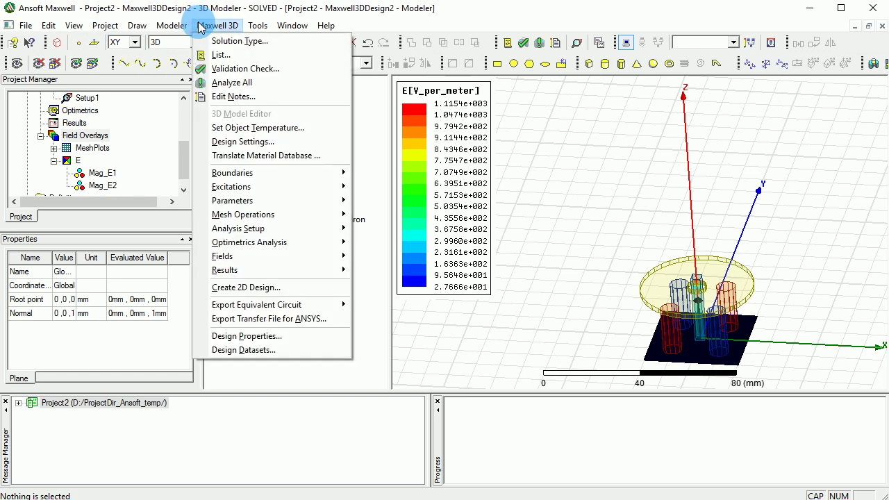
pyautogui.click(261, 191)
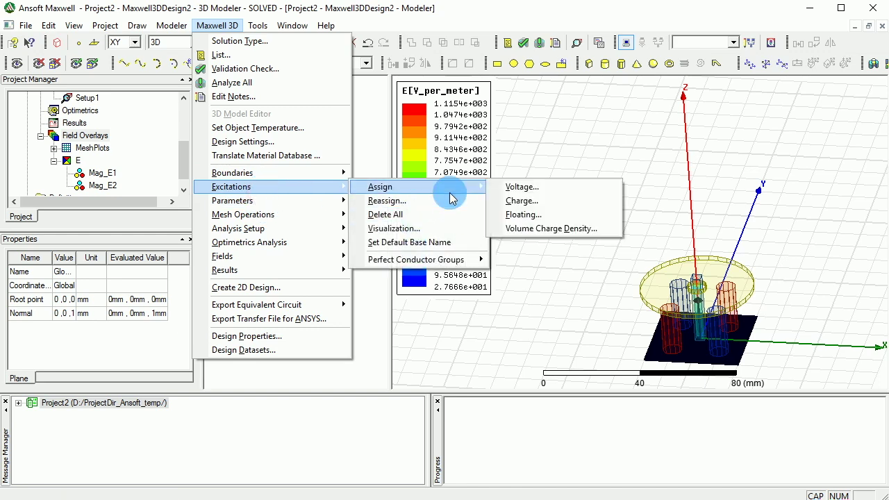
pyautogui.click(293, 257)
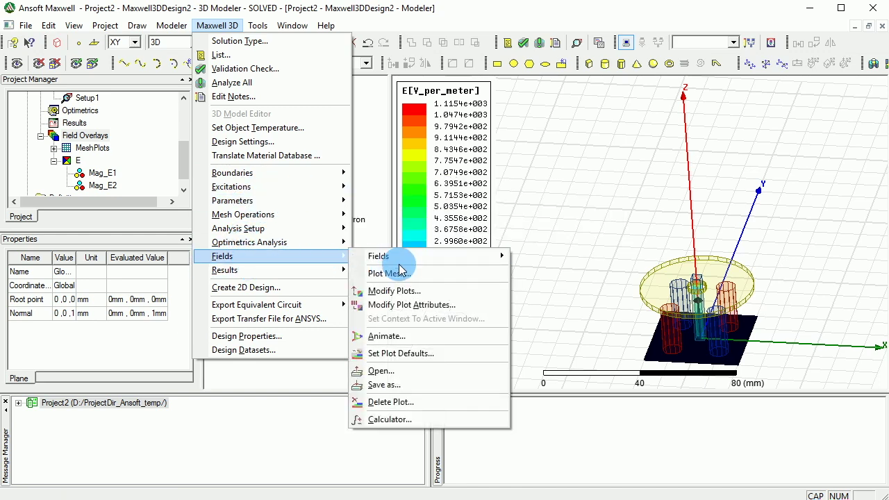
pyautogui.moveTo(400, 267)
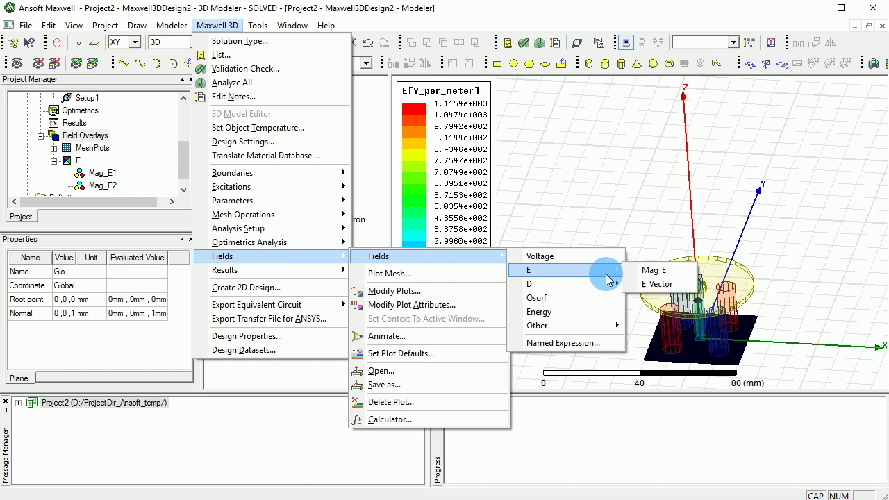
pyautogui.click(604, 261)
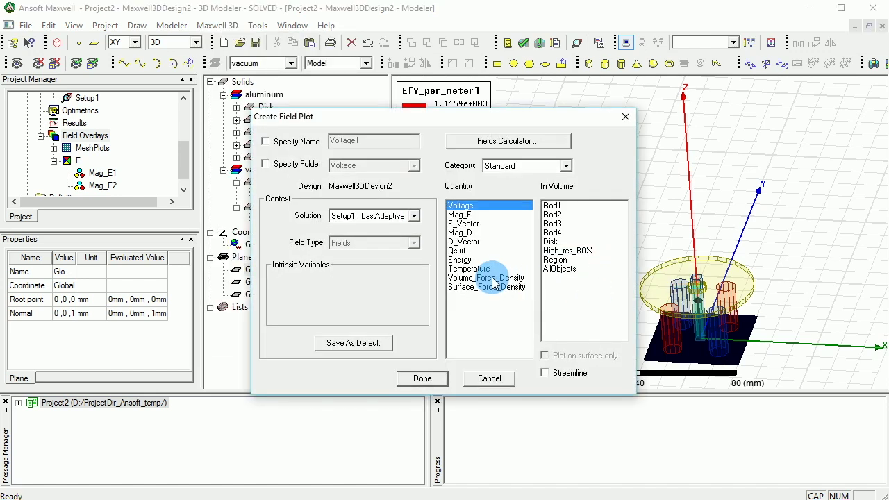
# Create the Voltage1 plot on Global:XY and hide the Mag_E2 plot.
pyautogui.click(410, 378)
pyautogui.scroll(10, 697, 354)
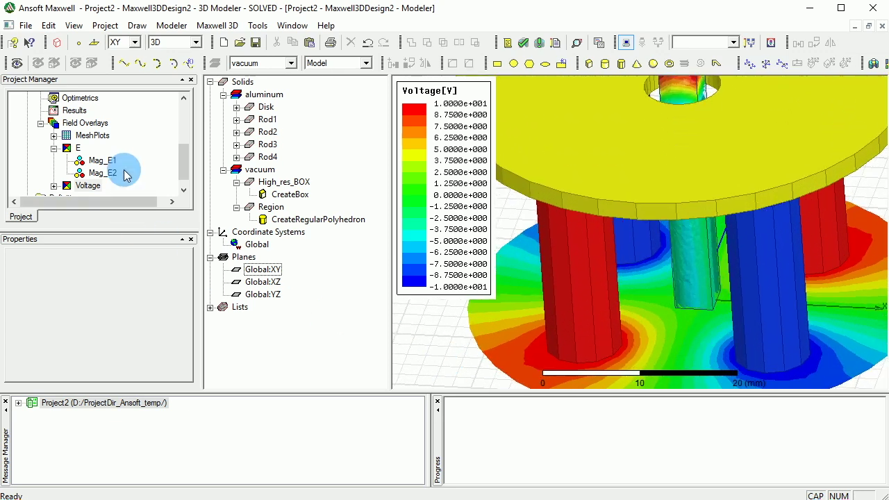
pyautogui.click(113, 172)
pyautogui.rightClick(113, 172)
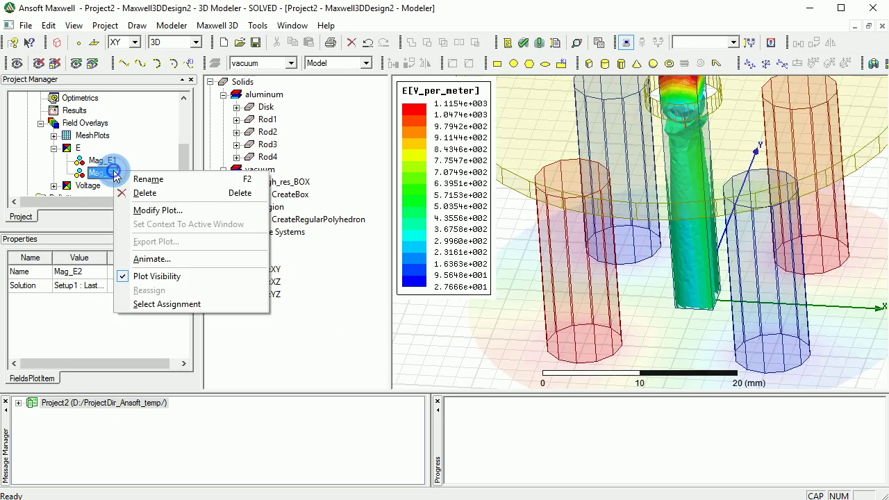
pyautogui.click(150, 279)
# Select Voltage1 in the tree and fit the whole model in view.
pyautogui.click(445, 345)
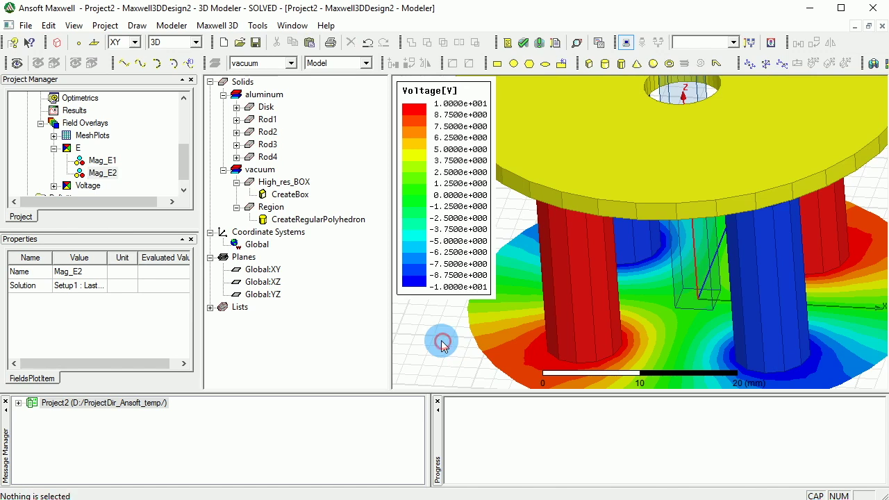
pyautogui.click(54, 185)
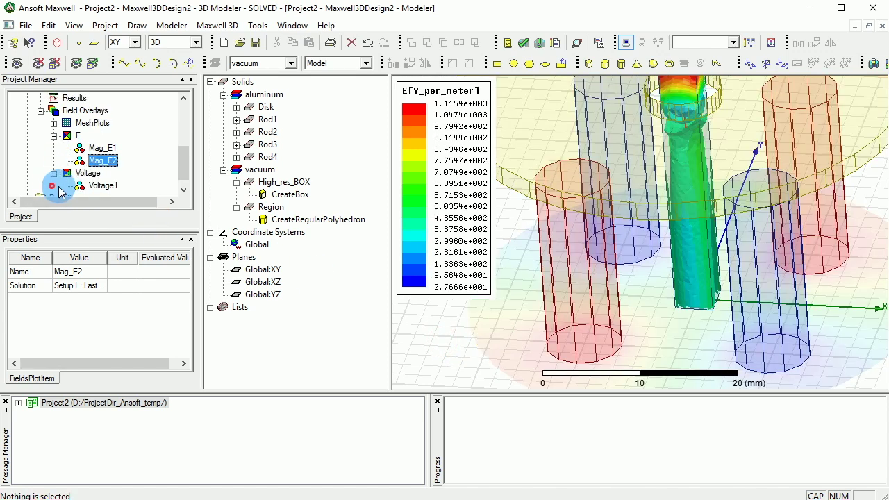
pyautogui.click(99, 189)
pyautogui.click(874, 199)
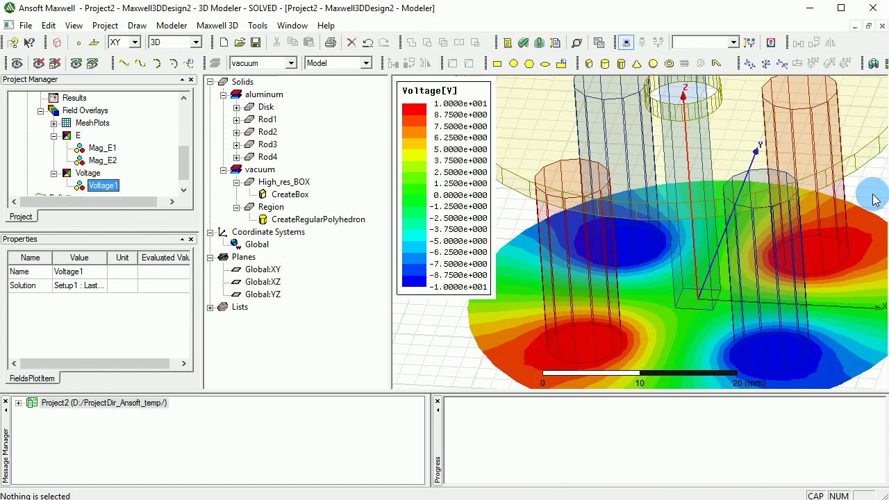
pyautogui.hotkey('ctrl', 'd')
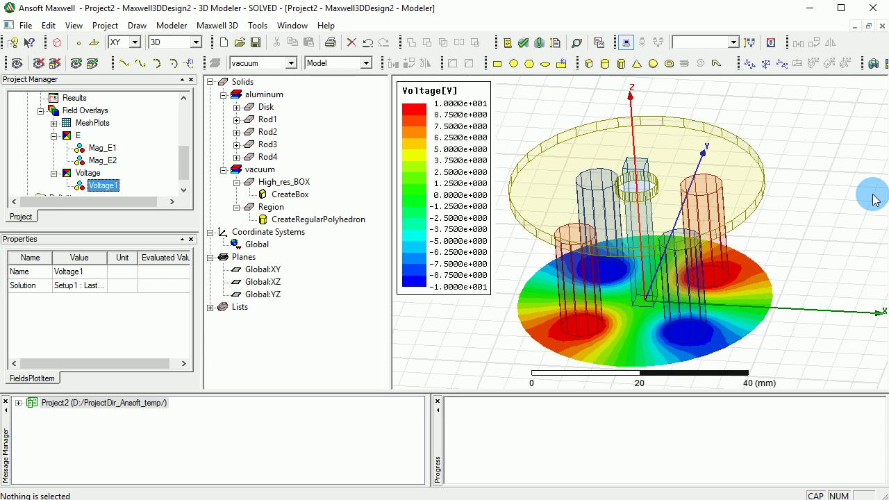
pyautogui.click(473, 328)
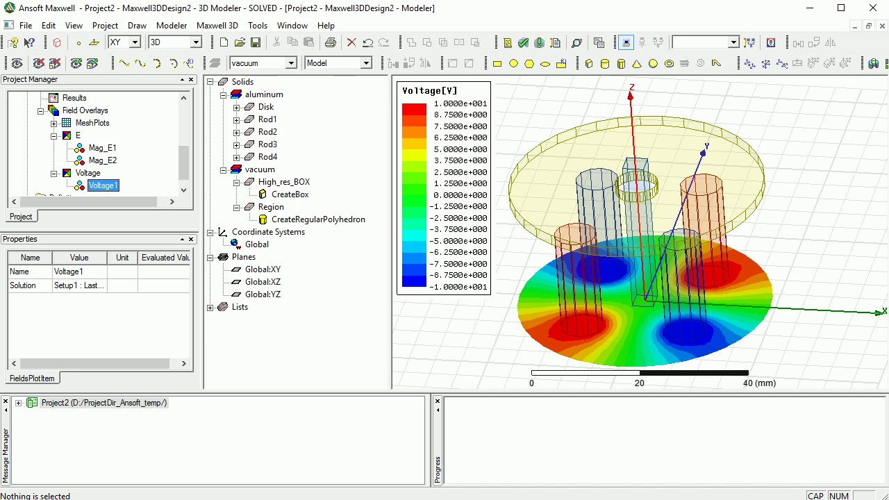
pyautogui.click(506, 359)
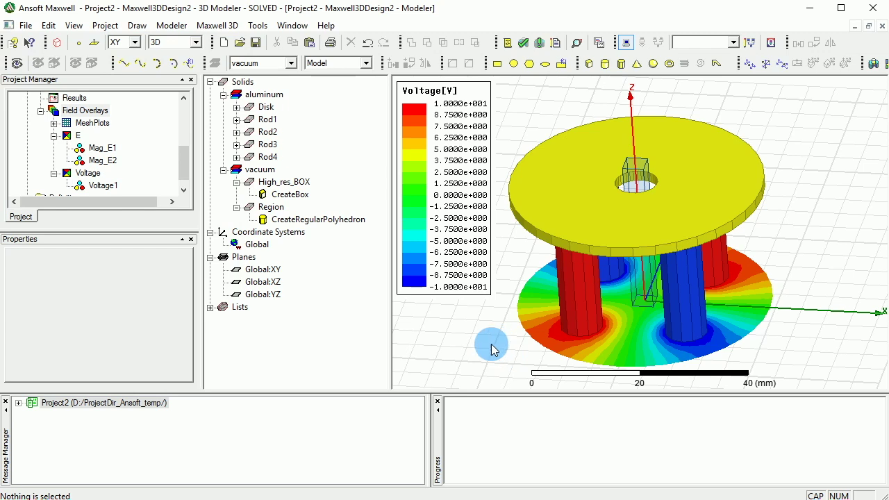
# Change the Voltage plot's IsoValType from Fringe to Line so it draws equipotential contours.
pyautogui.rightClick(101, 189)
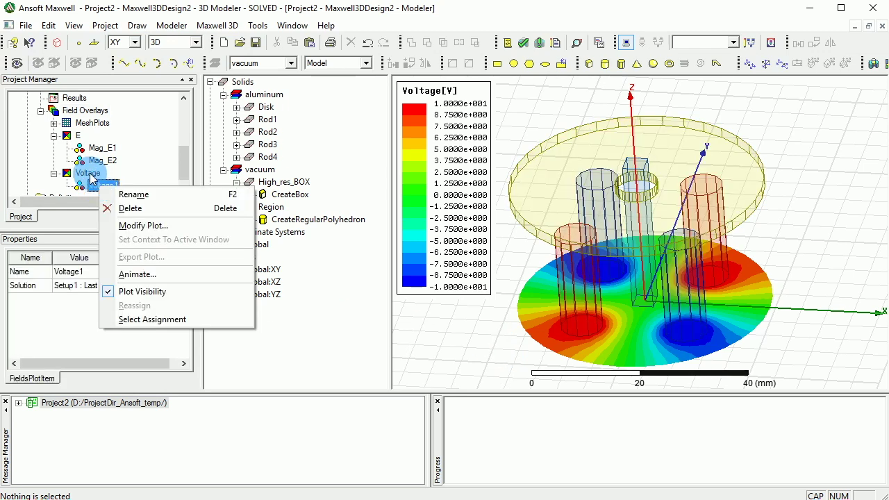
pyautogui.rightClick(87, 174)
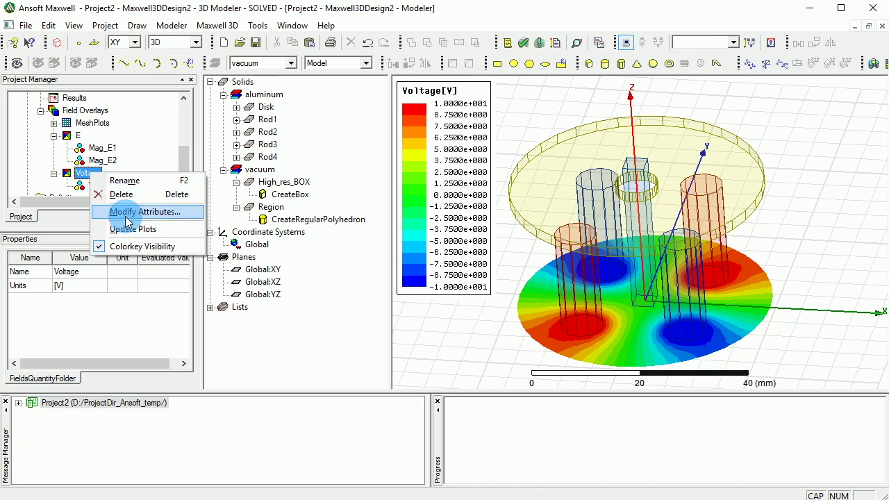
pyautogui.doubleClick(471, 101)
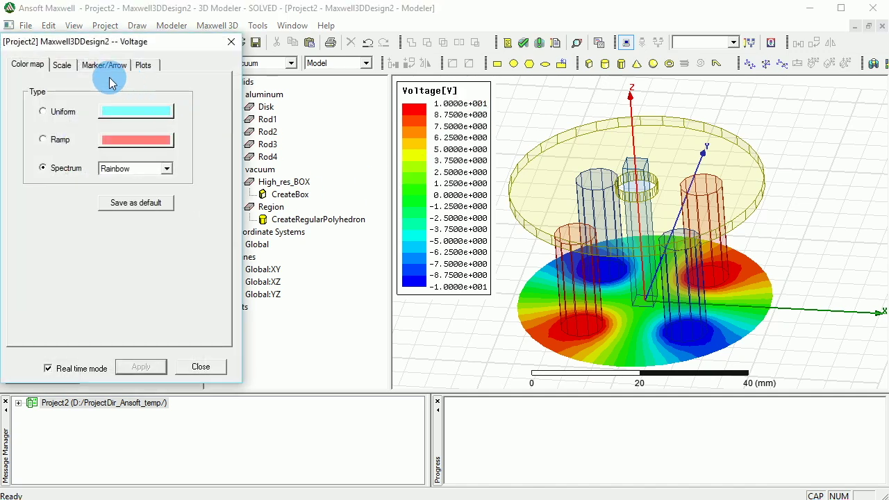
pyautogui.moveTo(109, 47); pyautogui.dragTo(283, 82)
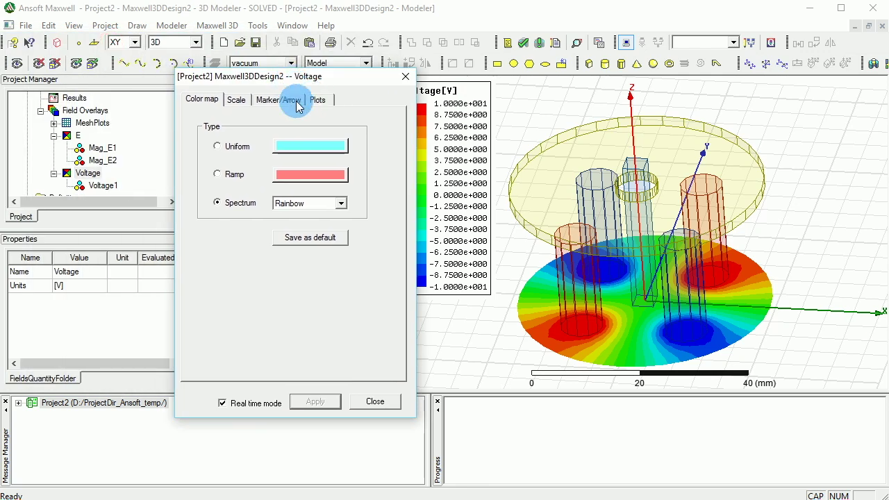
pyautogui.click(318, 109)
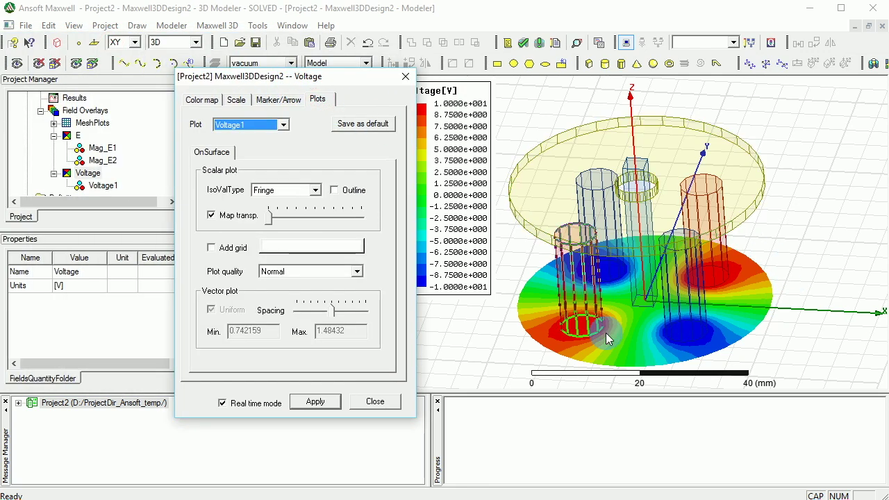
pyautogui.click(270, 191)
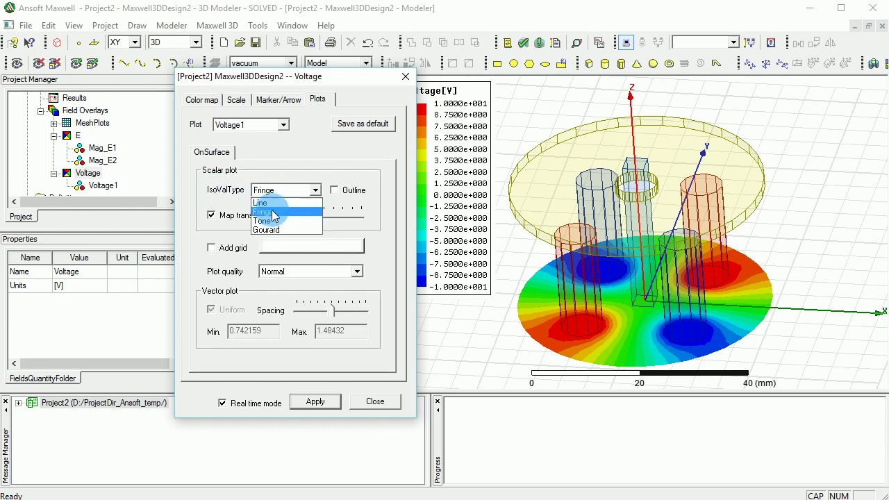
pyautogui.click(271, 202)
pyautogui.click(315, 401)
pyautogui.click(375, 402)
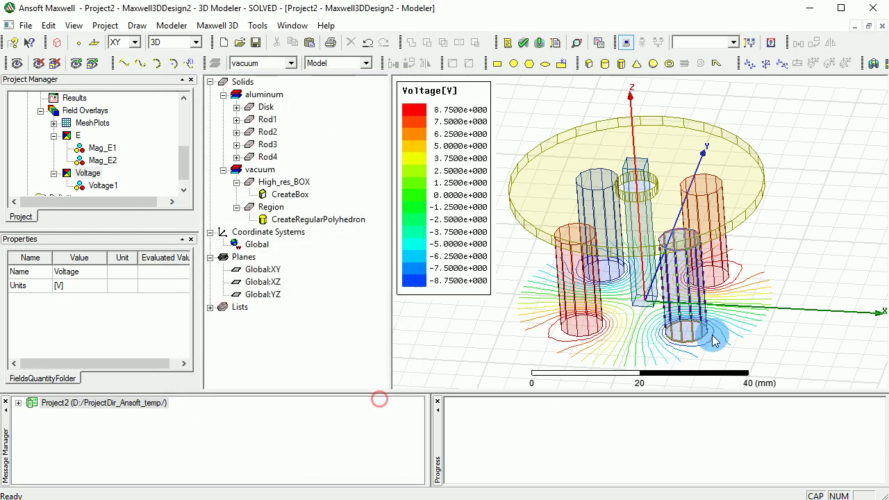
pyautogui.scroll(2, 715, 341)
pyautogui.scroll(2, 689, 352)
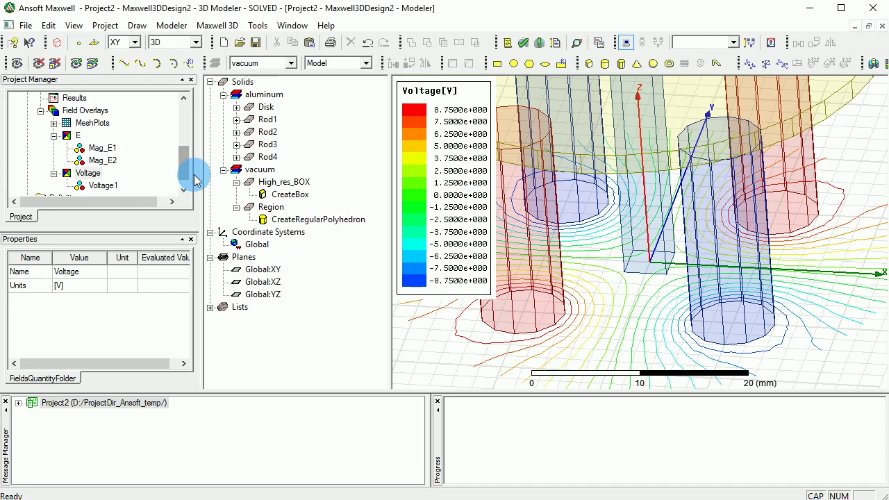
# Animate Voltage1 by sweeping NormalizedDistance from 0 to 1 in 10 steps.
pyautogui.click(88, 175)
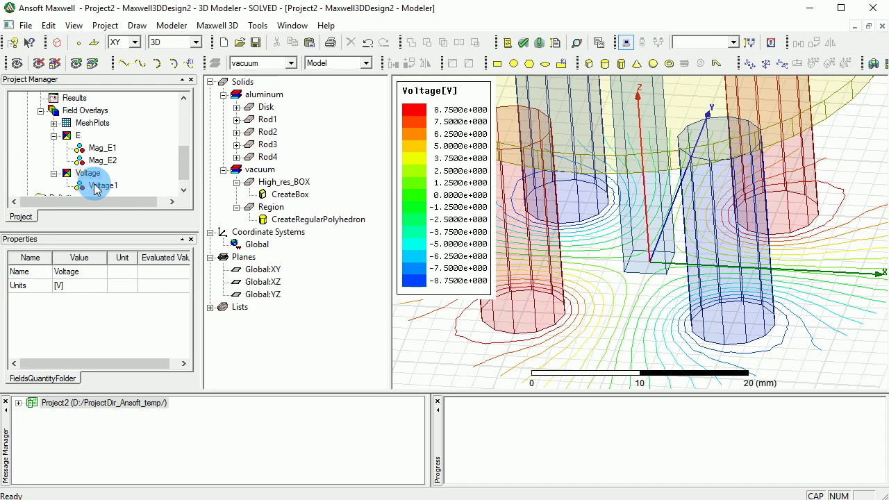
pyautogui.rightClick(95, 186)
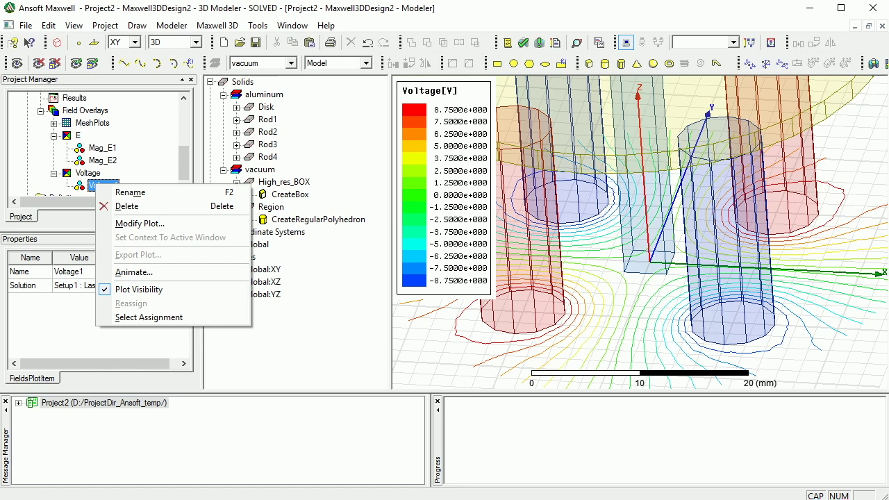
pyautogui.click(76, 146)
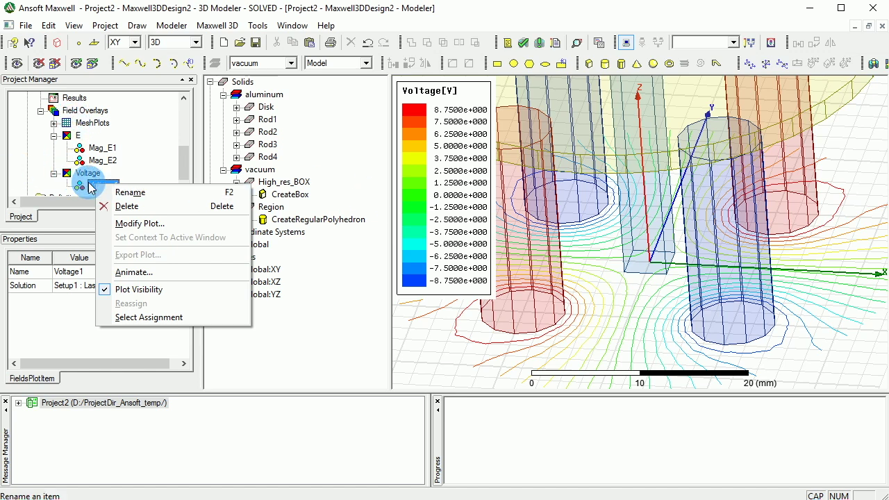
pyautogui.click(142, 272)
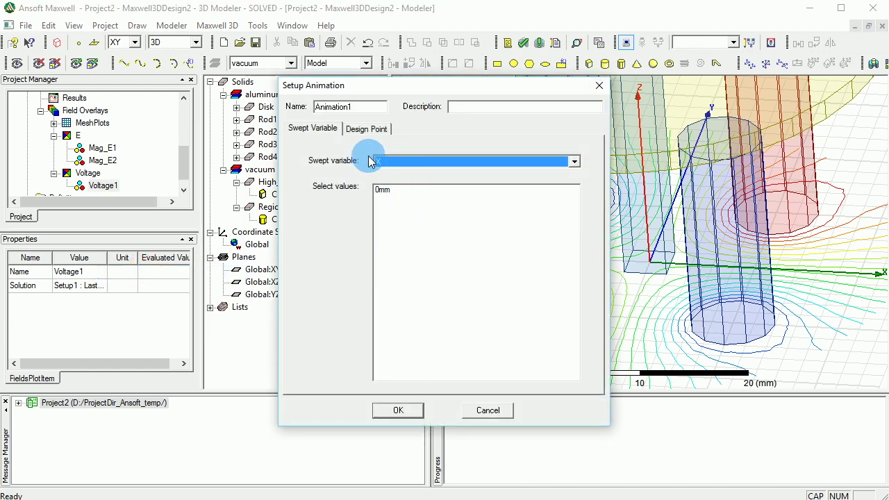
pyautogui.click(399, 163)
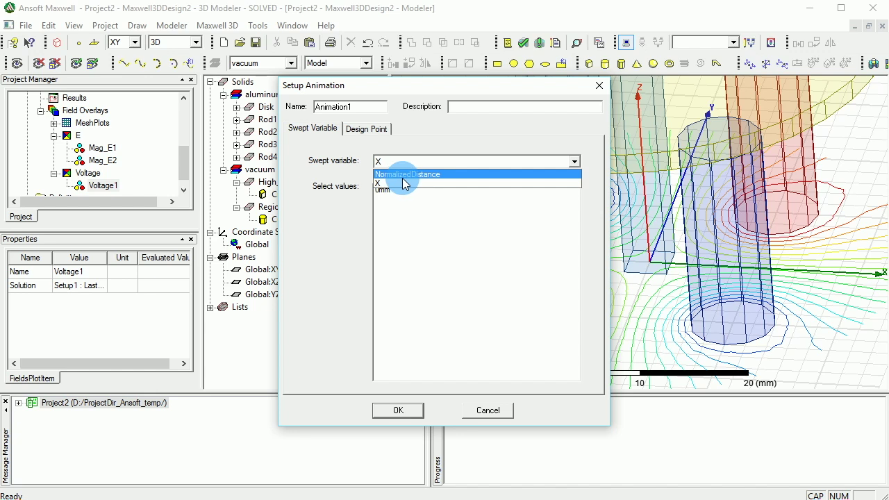
pyautogui.click(405, 175)
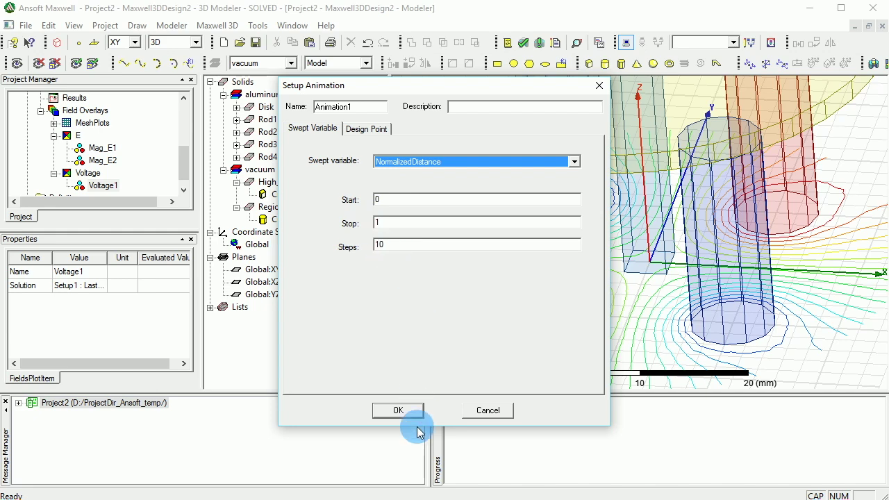
pyautogui.click(398, 410)
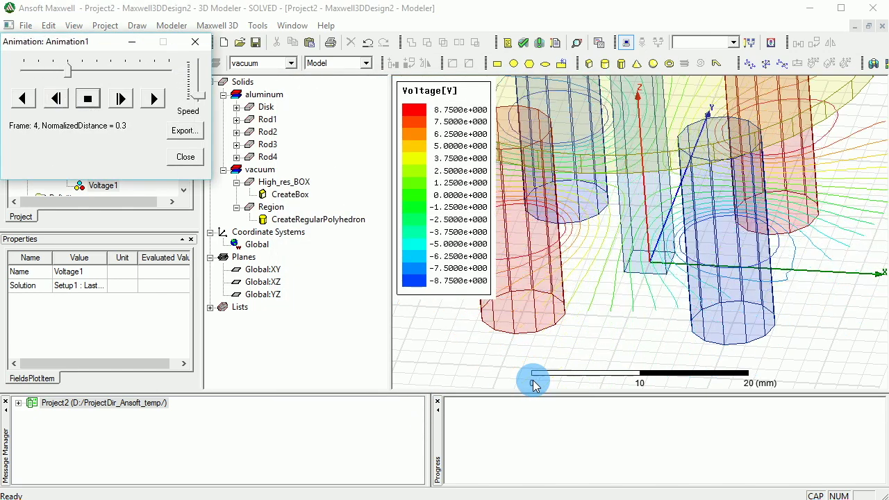
# Rotate the model while the animation plays, then close the animation player.
pyautogui.moveTo(533, 382); pyautogui.dragTo(592, 297)
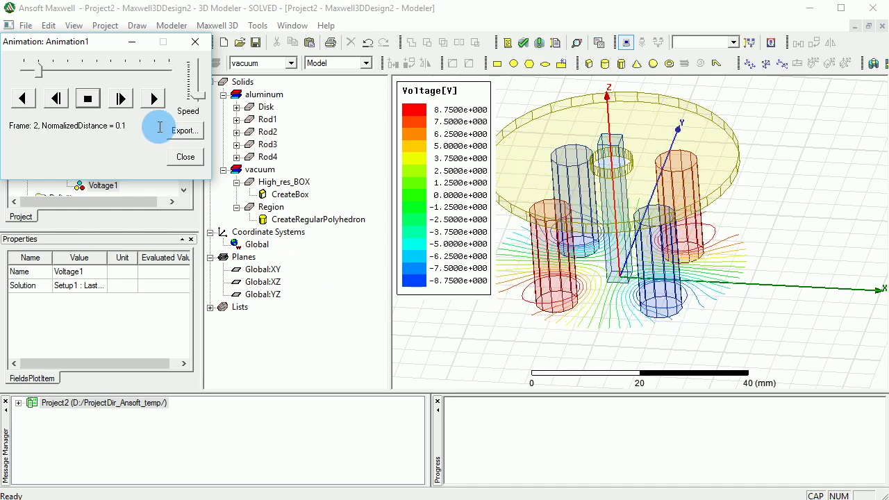
pyautogui.click(187, 159)
# Delete the existing Animation1 from Voltage1's saved animations.
pyautogui.rightClick(103, 184)
pyautogui.click(146, 268)
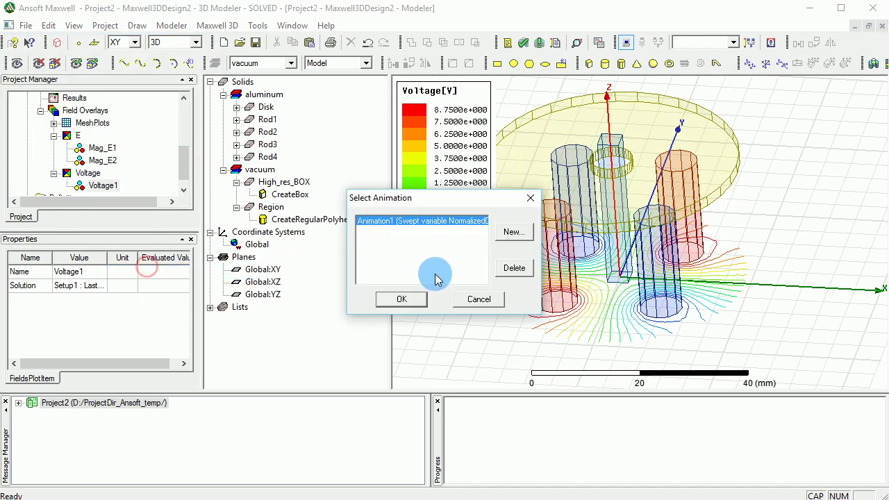
pyautogui.click(513, 267)
# Create a new animation sweeping NormalizedDistance from 0 to 1 in 15 steps.
pyautogui.click(521, 237)
pyautogui.click(434, 162)
pyautogui.click(432, 174)
pyautogui.doubleClick(378, 244)
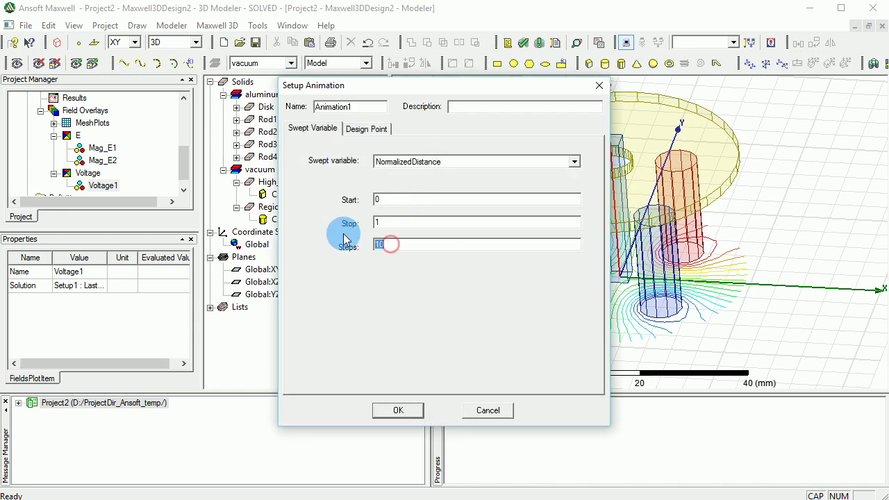
pyautogui.write('15')
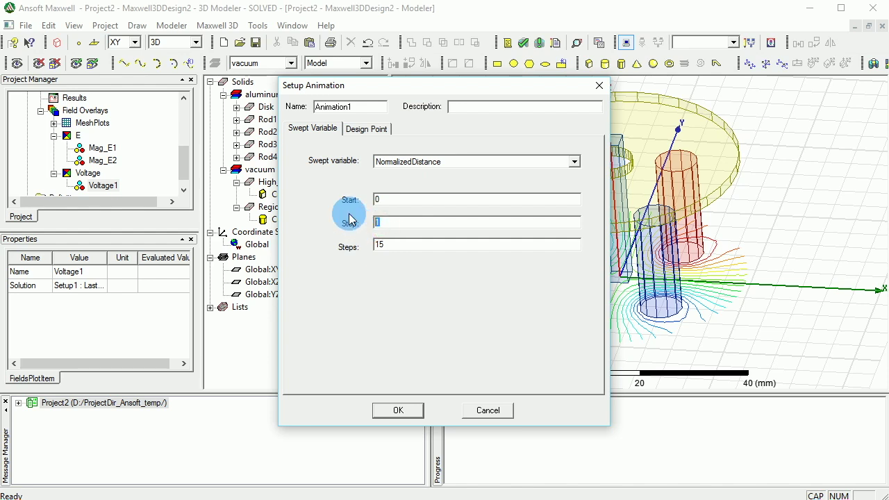
pyautogui.write('2')
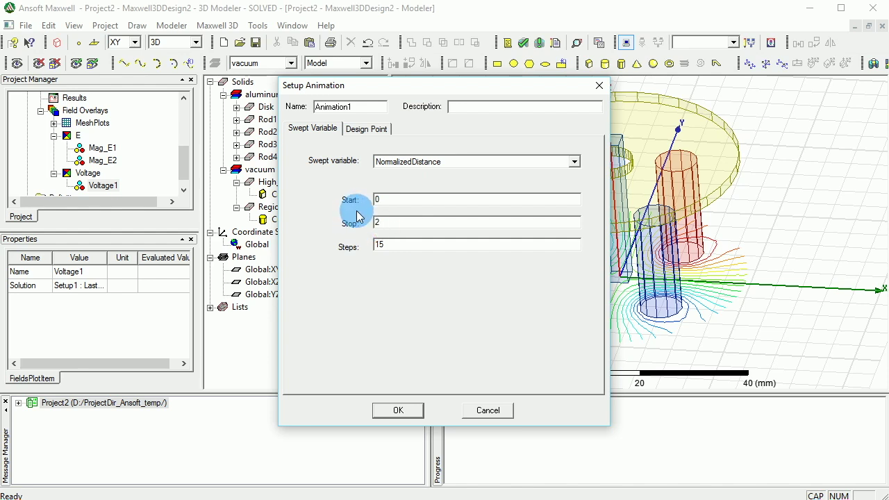
pyautogui.click(395, 220)
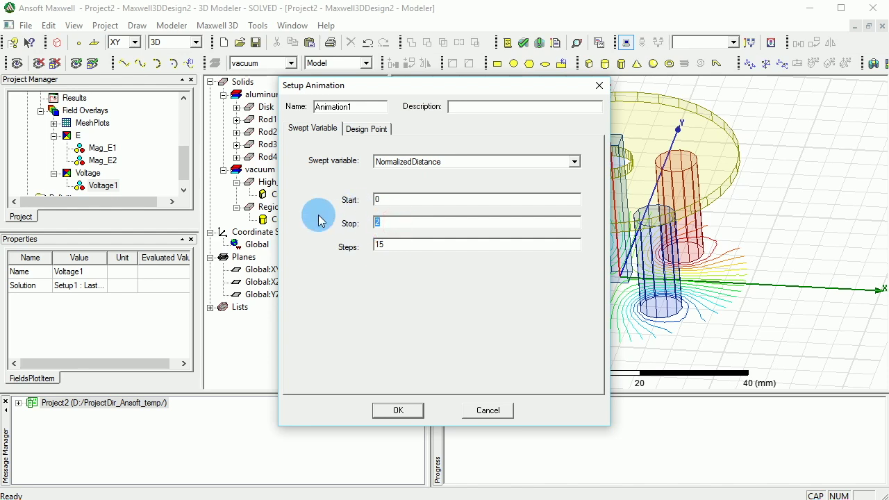
pyautogui.press('BackSpace')
pyautogui.write('1')
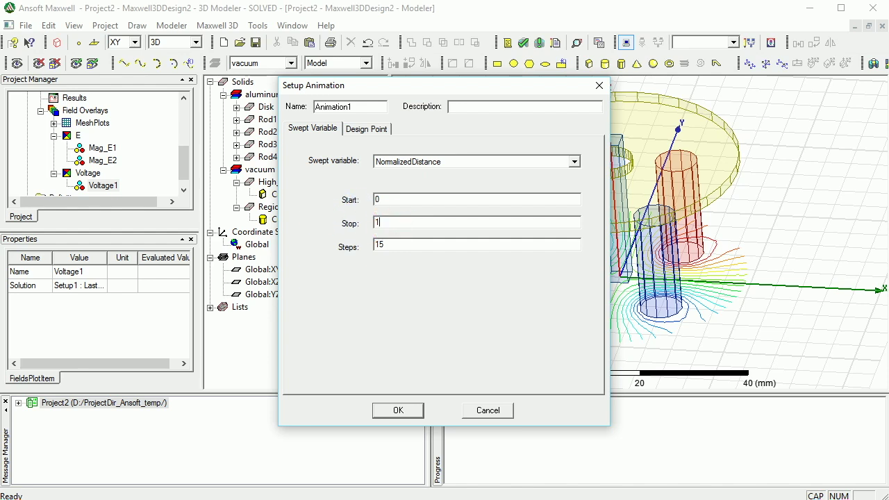
pyautogui.click(401, 409)
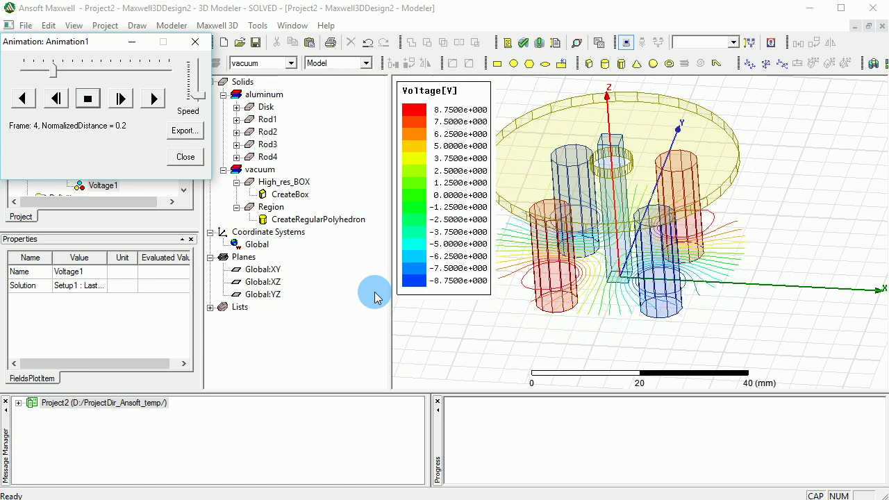
# Close the animation player and dismiss the Voltage1 plot settings without changes.
pyautogui.click(185, 157)
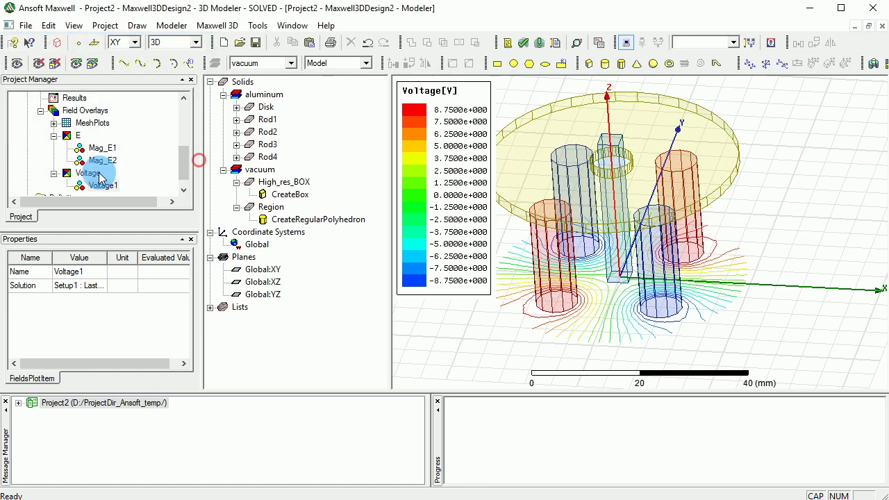
pyautogui.rightClick(99, 186)
pyautogui.click(118, 224)
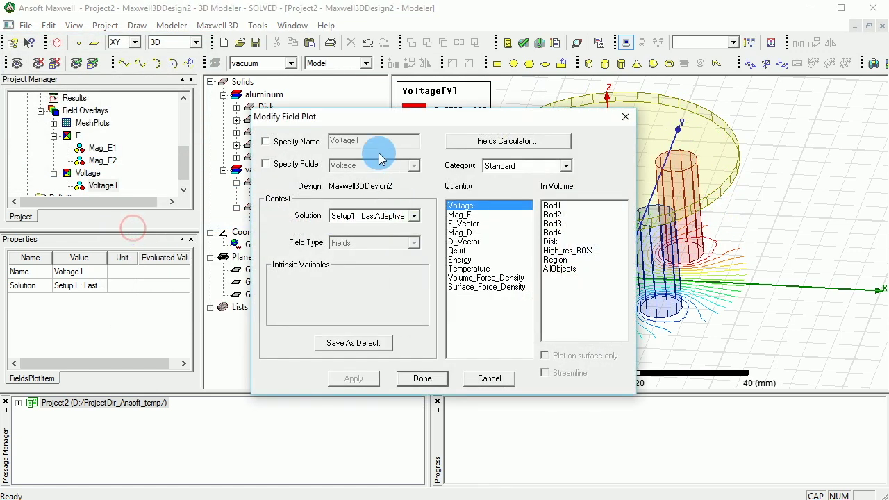
pyautogui.click(489, 379)
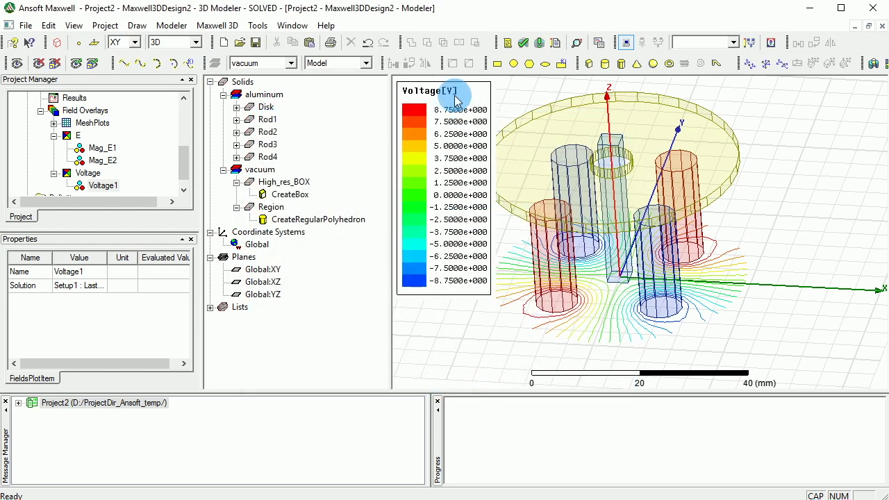
# Set the Voltage plot's IsoValType back to Fringe, then bring up Voltage1's saved animations.
pyautogui.doubleClick(448, 93)
pyautogui.click(143, 64)
pyautogui.click(116, 155)
pyautogui.click(117, 177)
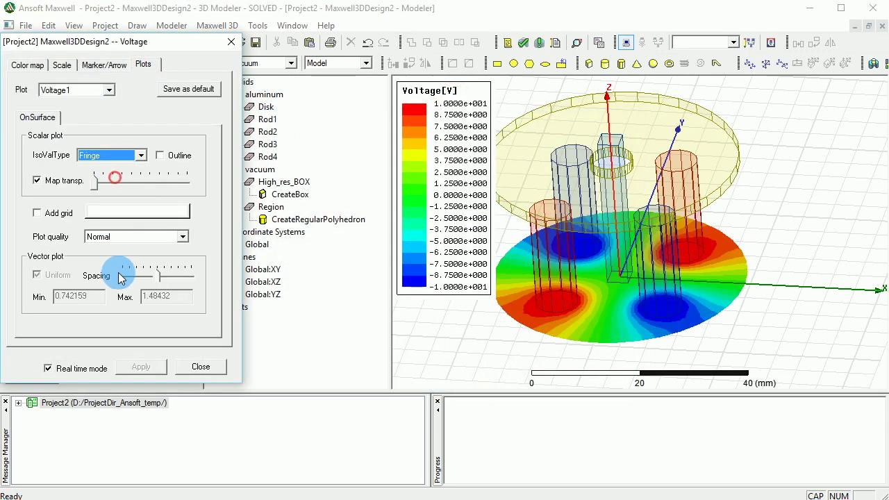
pyautogui.click(198, 368)
pyautogui.rightClick(104, 186)
pyautogui.click(179, 274)
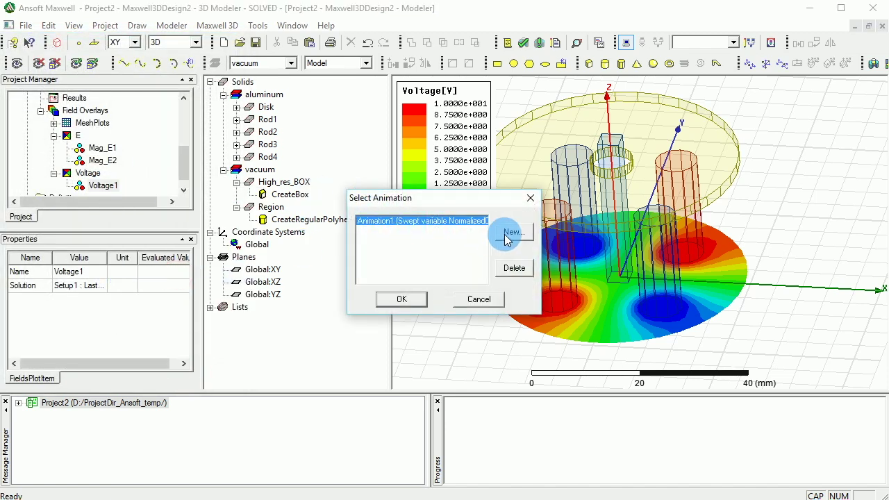
# Play the existing Animation1 on the fringe plot, then close the player.
pyautogui.click(403, 297)
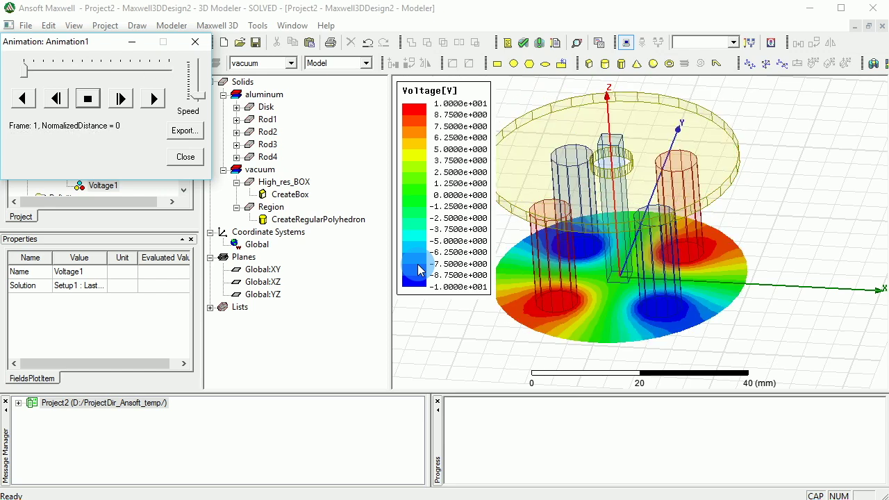
pyautogui.click(177, 156)
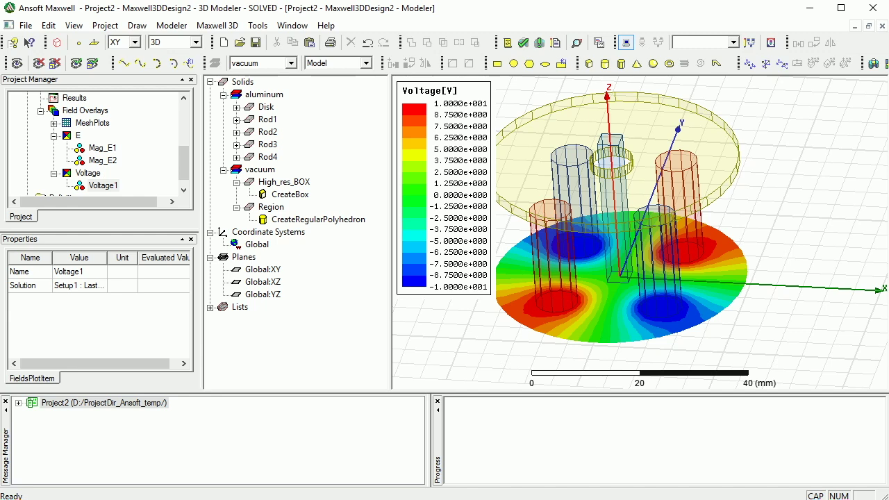
# Open the Fields Calculator from Field Overlays, push the Voltage quantity, and start Export.
pyautogui.rightClick(80, 116)
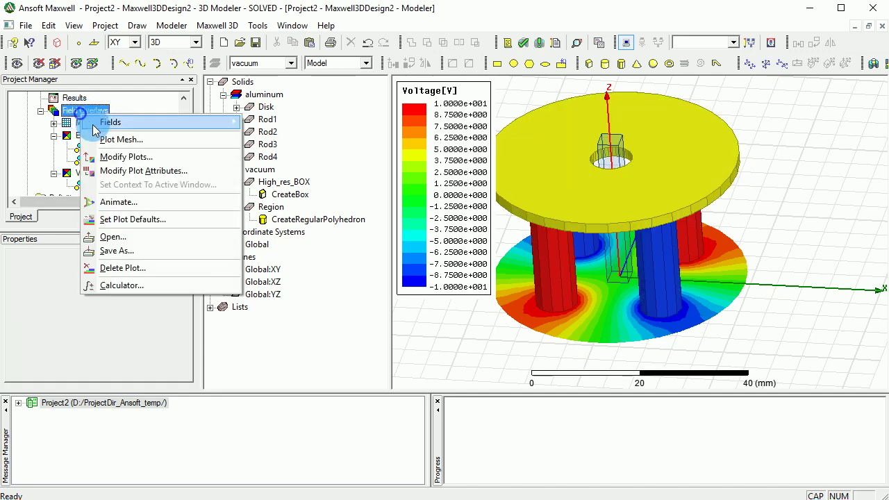
pyautogui.click(152, 286)
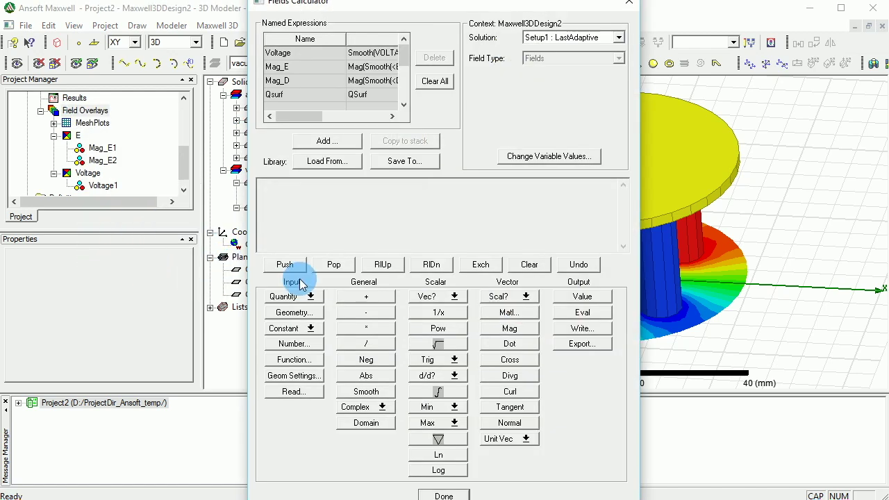
pyautogui.click(292, 296)
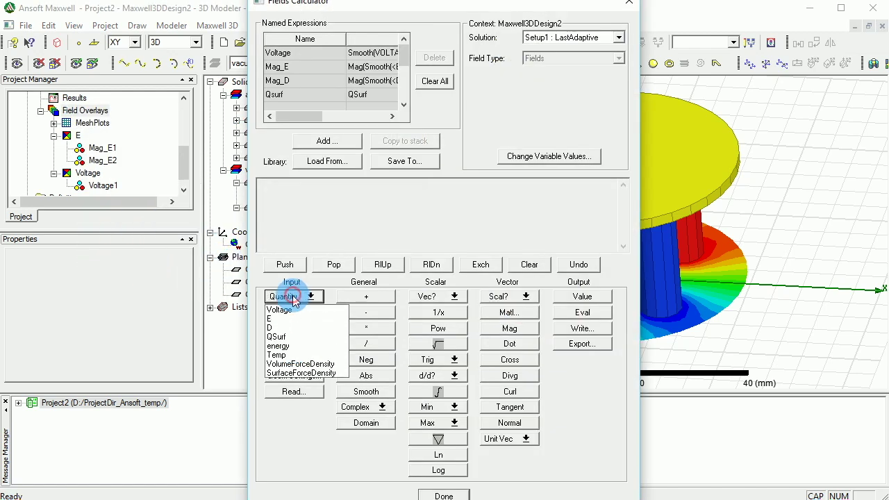
pyautogui.click(287, 310)
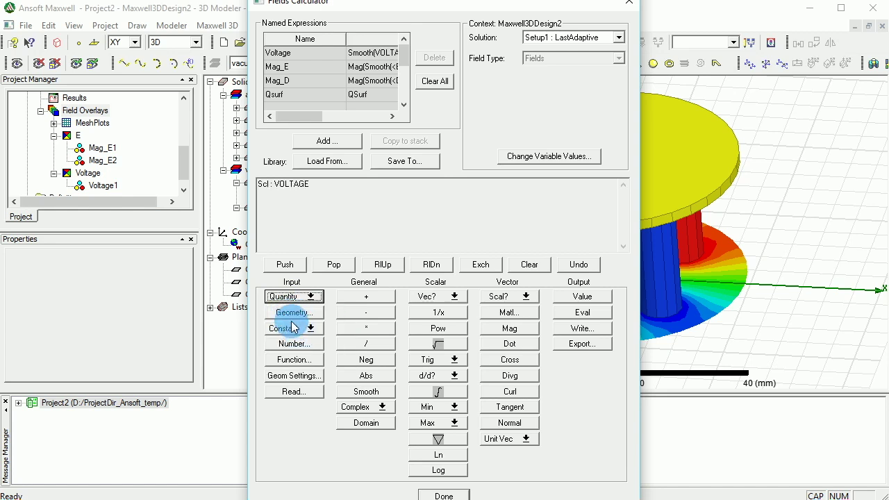
pyautogui.click(587, 344)
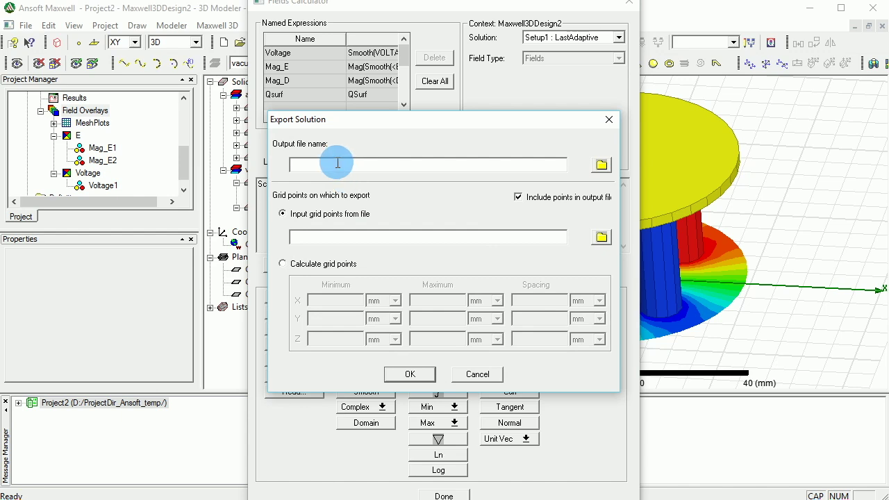
# Name the export file TEST and use a calculated grid with X from -1 to 1, spacing 1.
pyautogui.write('TEST')
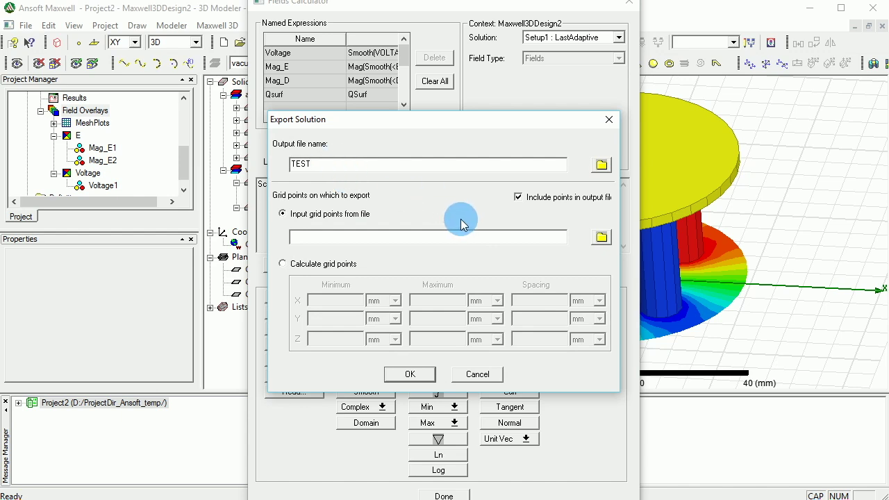
pyautogui.click(286, 265)
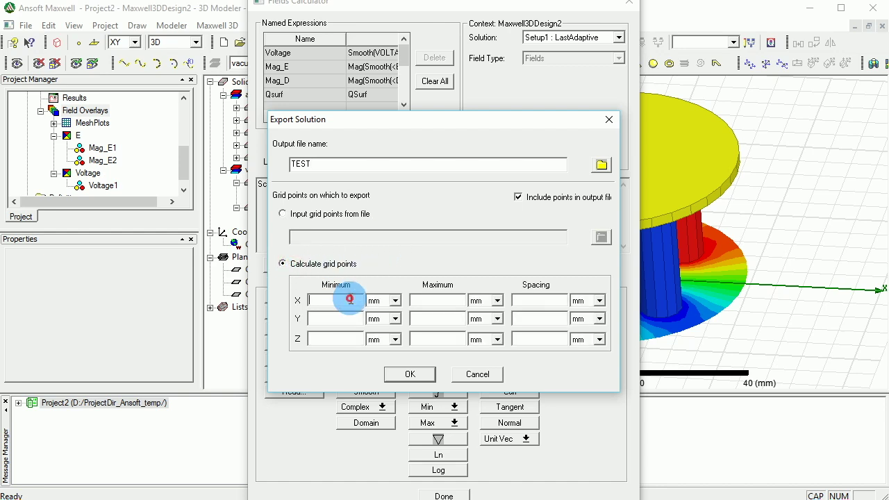
pyautogui.write('-1')
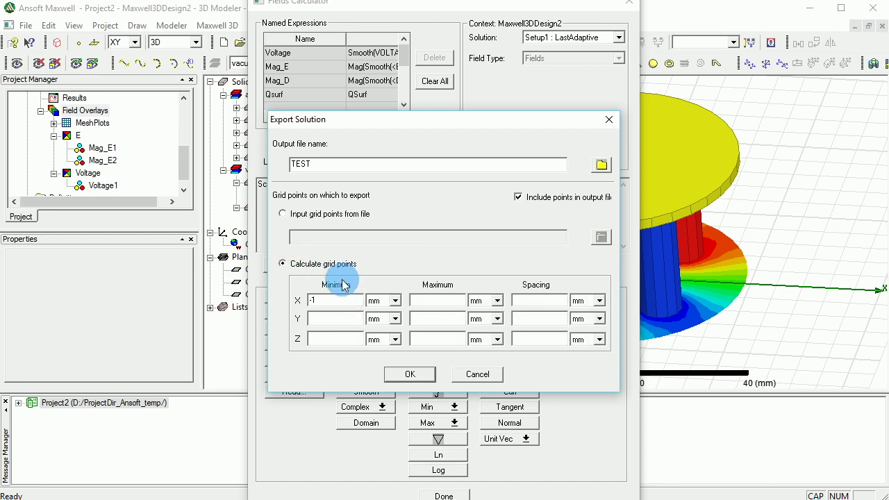
pyautogui.click(437, 300)
pyautogui.write('1')
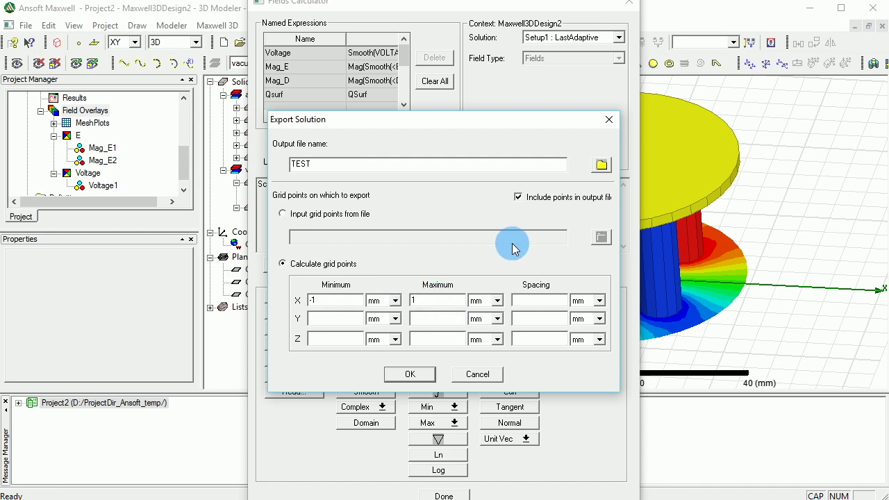
pyautogui.click(525, 300)
pyautogui.write('1')
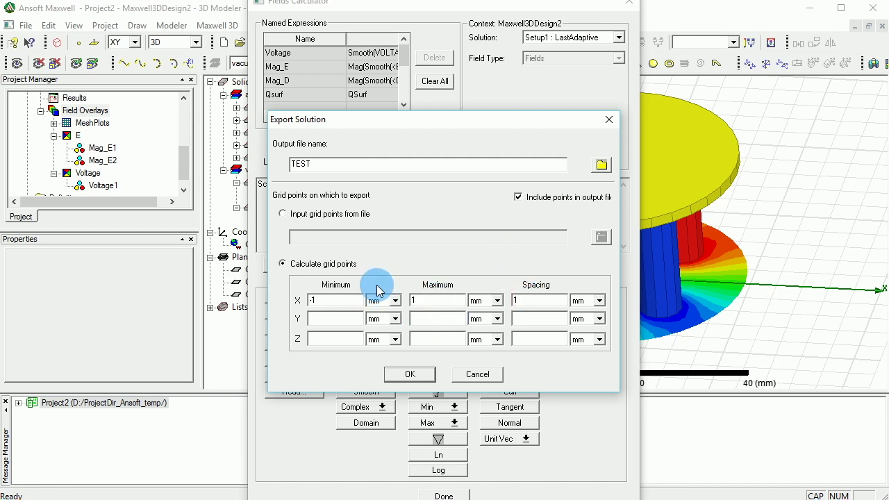
# Set Y from -1 to 1 and Z from 20 to 22 mm, spacing 1, and confirm the export.
pyautogui.click(333, 320)
pyautogui.write('-1')
pyautogui.click(432, 320)
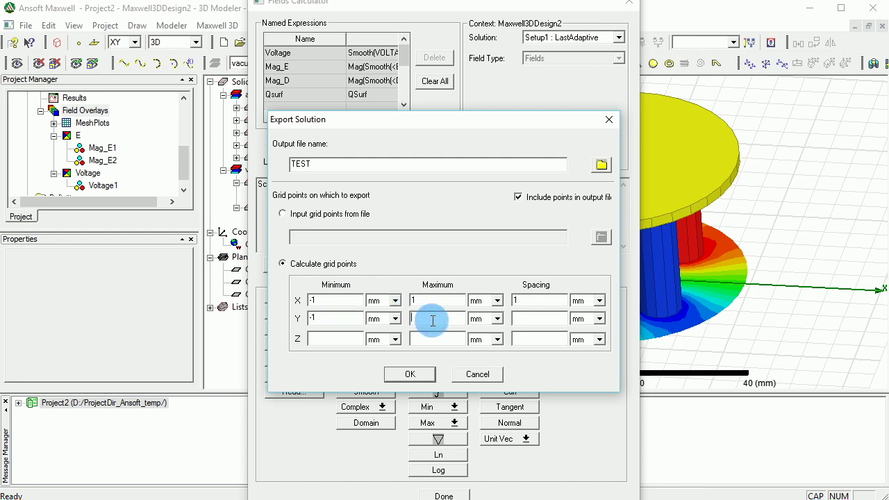
pyautogui.write('1')
pyautogui.click(528, 318)
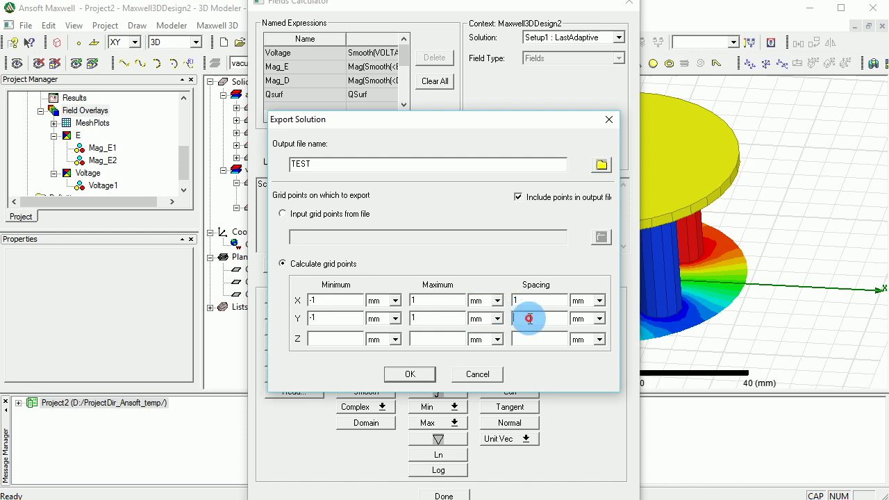
pyautogui.click(346, 338)
pyautogui.write('20')
pyautogui.click(437, 338)
pyautogui.write('22')
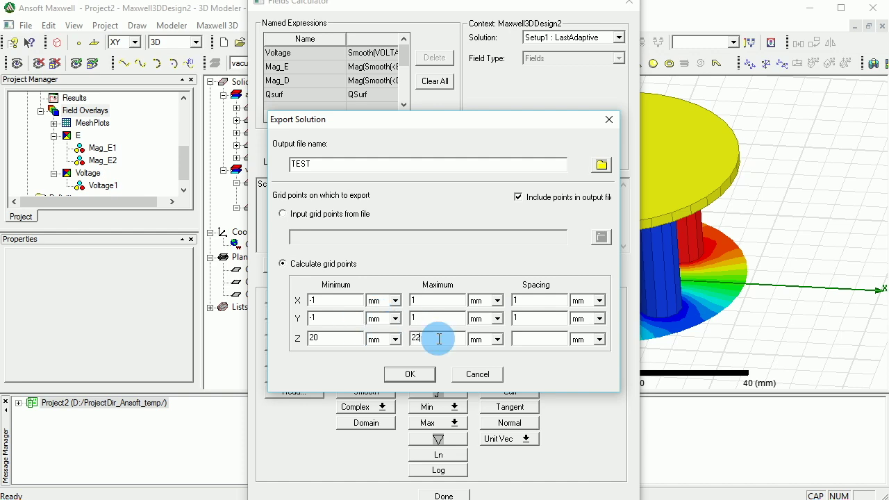
pyautogui.click(531, 339)
pyautogui.write('1')
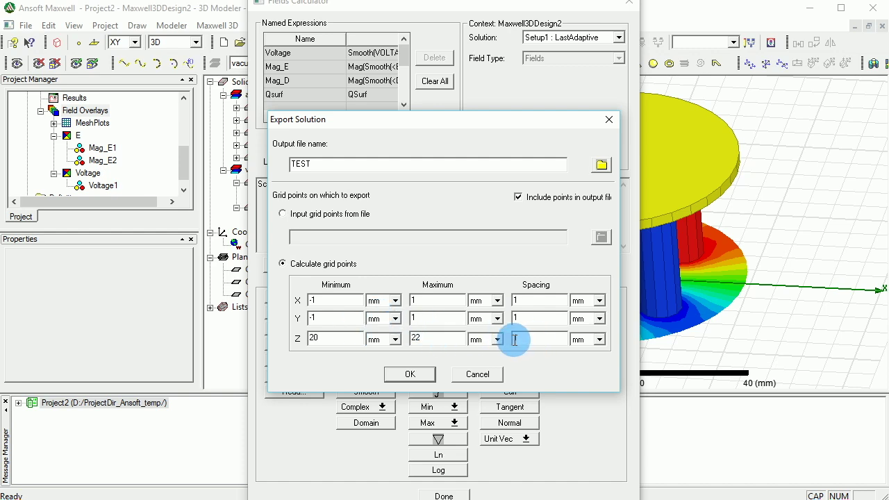
pyautogui.click(408, 373)
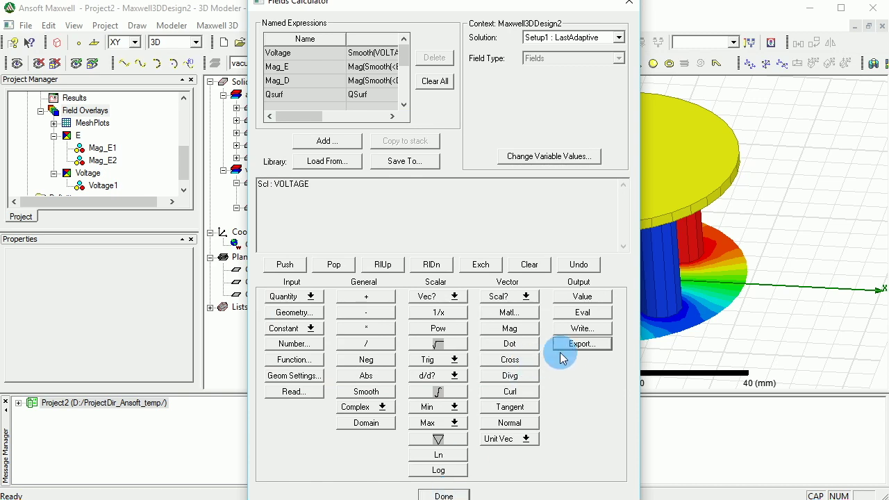
# Reopen the export settings and browse for the output file location.
pyautogui.click(580, 345)
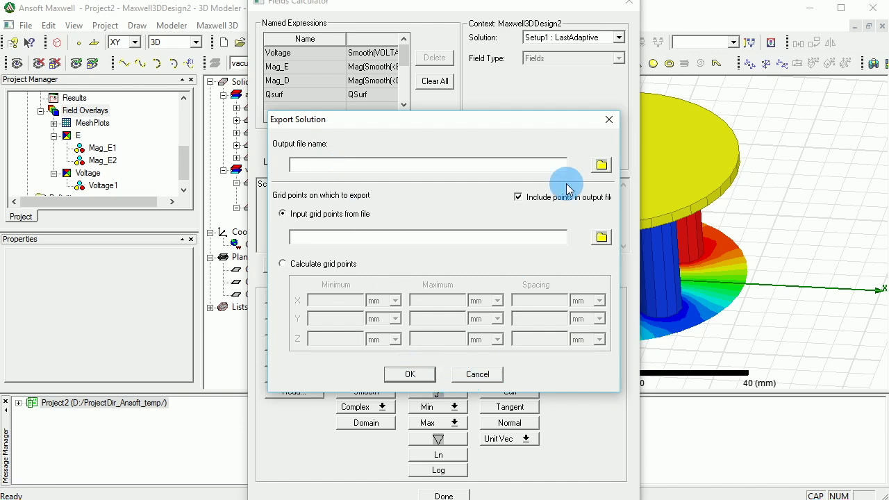
pyautogui.click(601, 166)
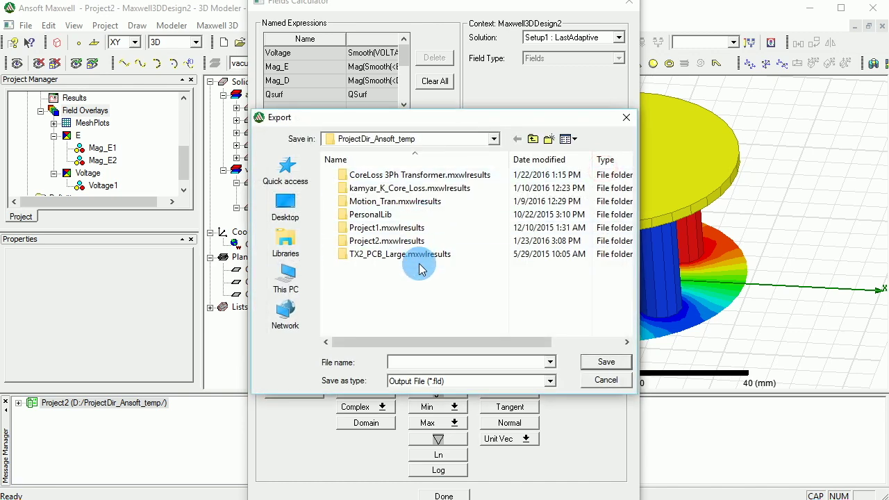